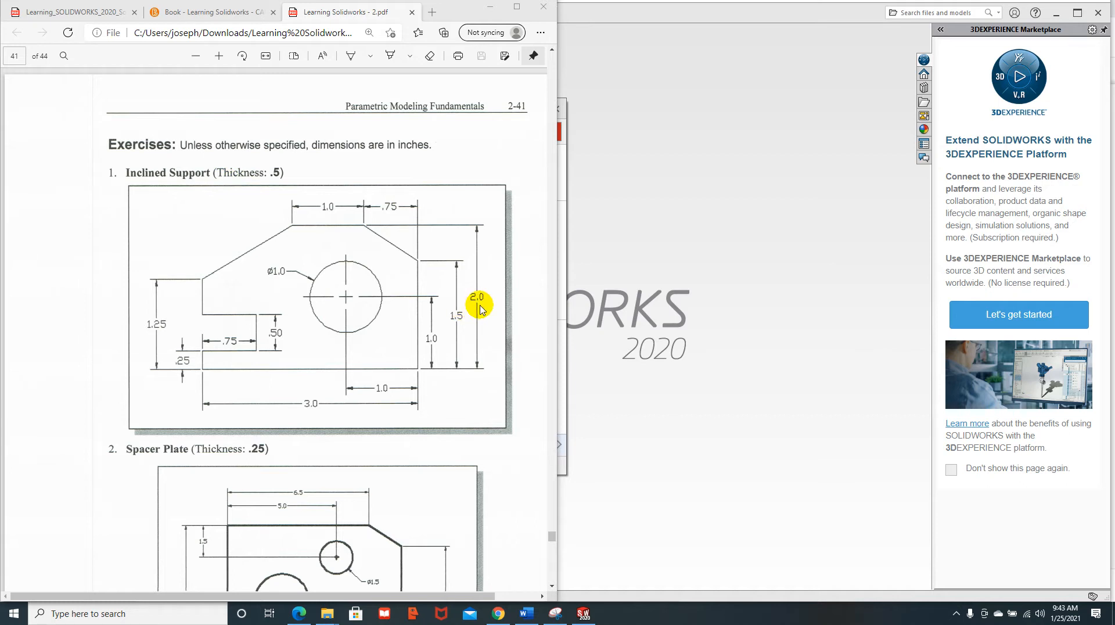
# - Switch to SOLIDWORKS and create a new part document, removing the nonexistent template folders from the file locations list
pyautogui.click(732, 257)
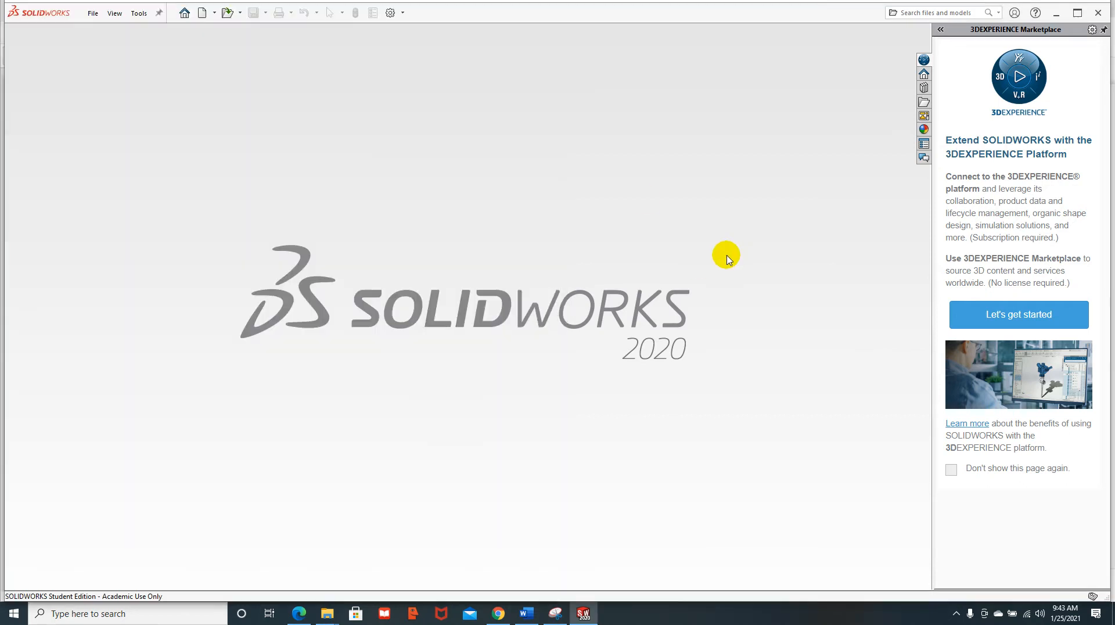
pyautogui.click(202, 14)
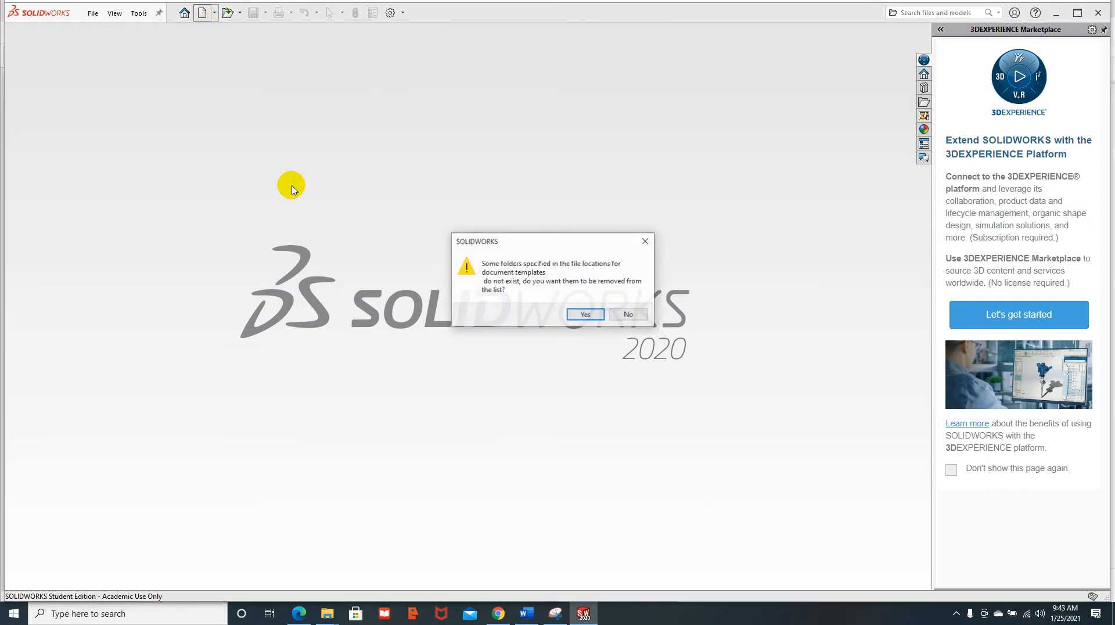
pyautogui.click(586, 315)
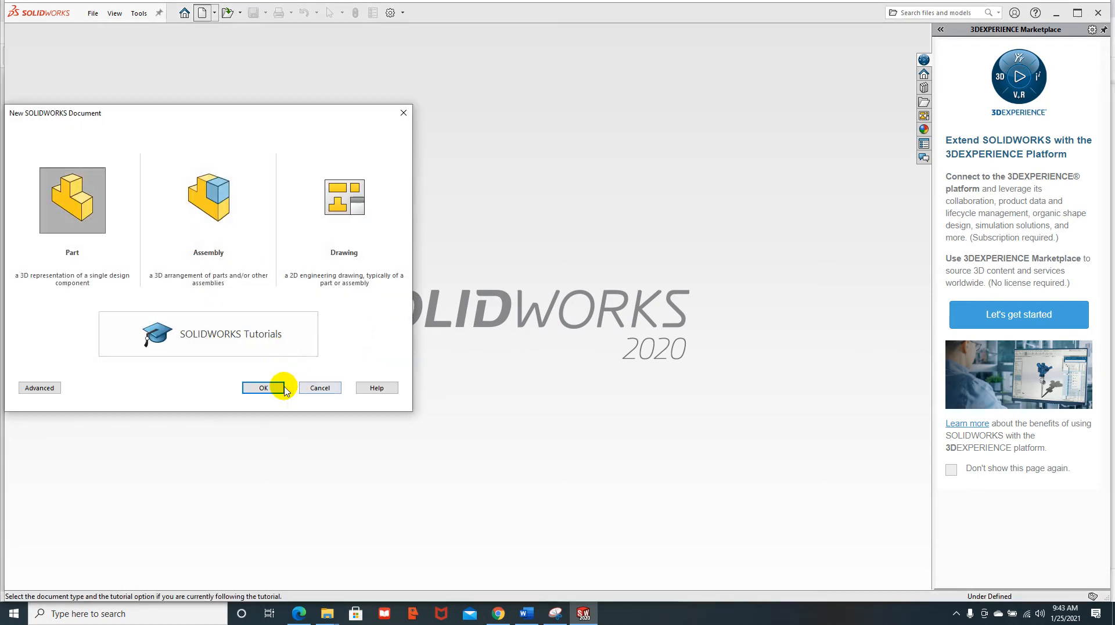
pyautogui.click(267, 387)
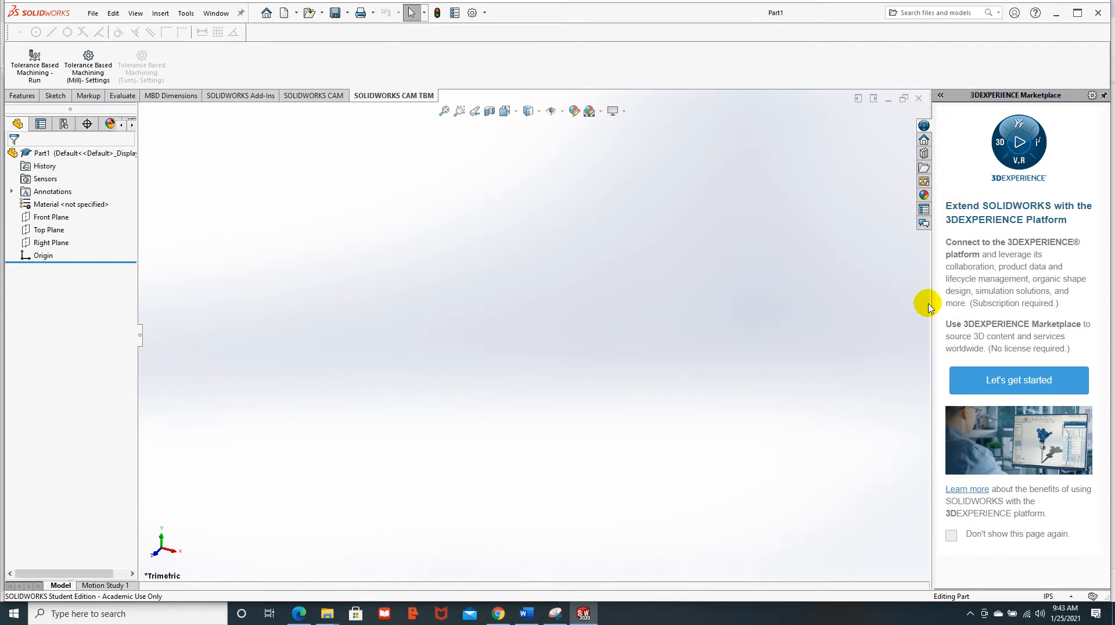
# - Change the background scene of the modeling view to plain white
pyautogui.moveTo(932, 303); pyautogui.dragTo(1090, 302)
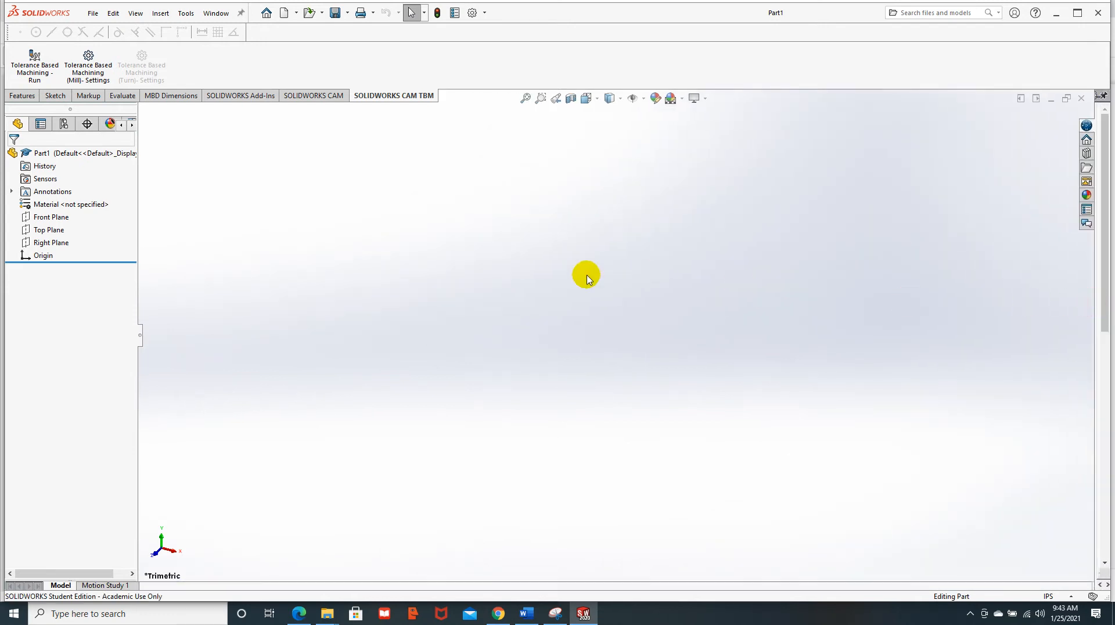
pyautogui.click(683, 100)
pyautogui.click(700, 127)
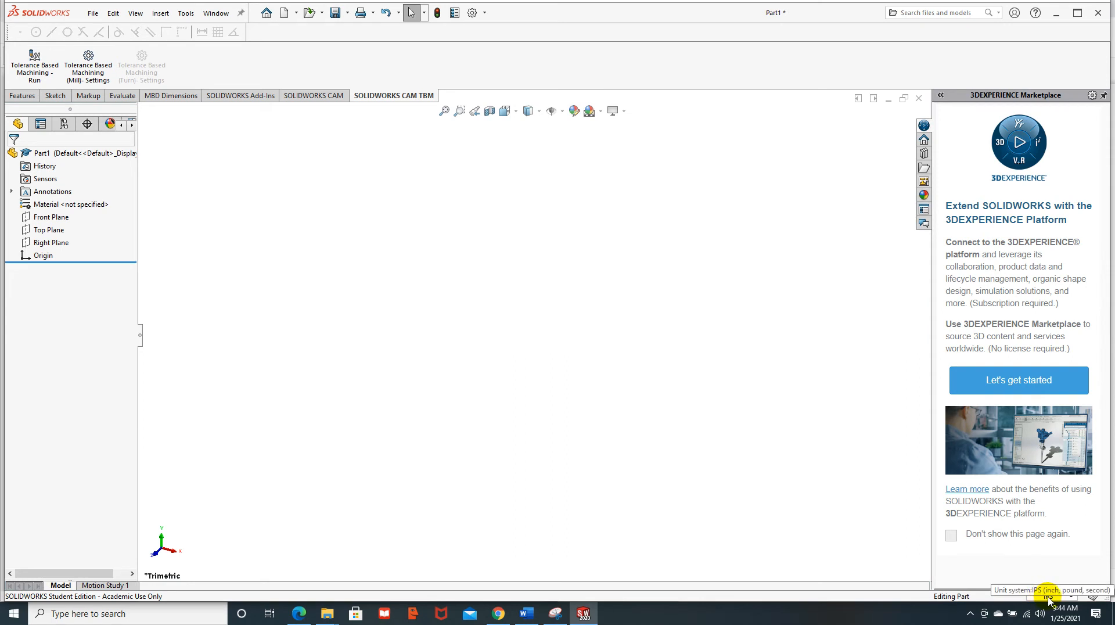
# - Check the Inclined Support exercise in the PDF against the part's unit settings, keeping IPS (inch, pound, second)
pyautogui.click(299, 613)
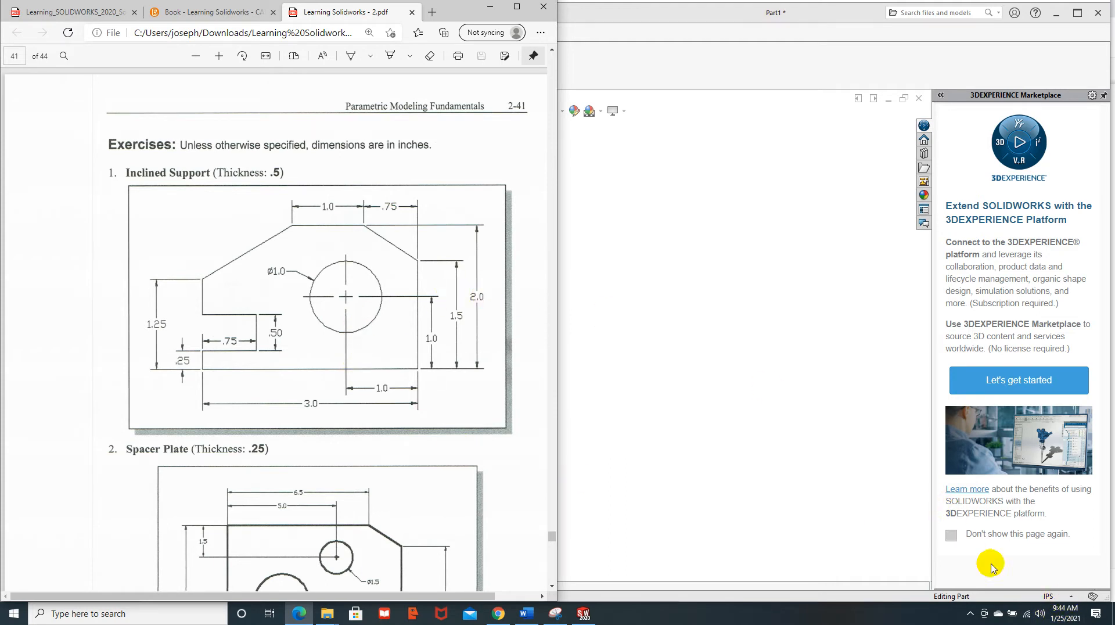
pyautogui.click(1070, 598)
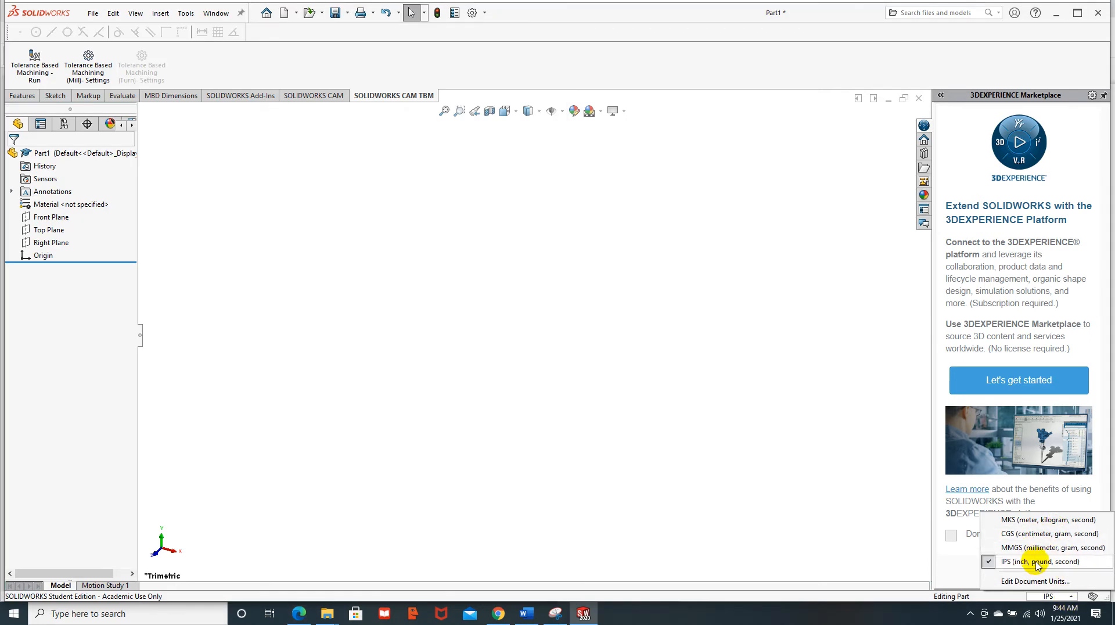
pyautogui.click(1034, 583)
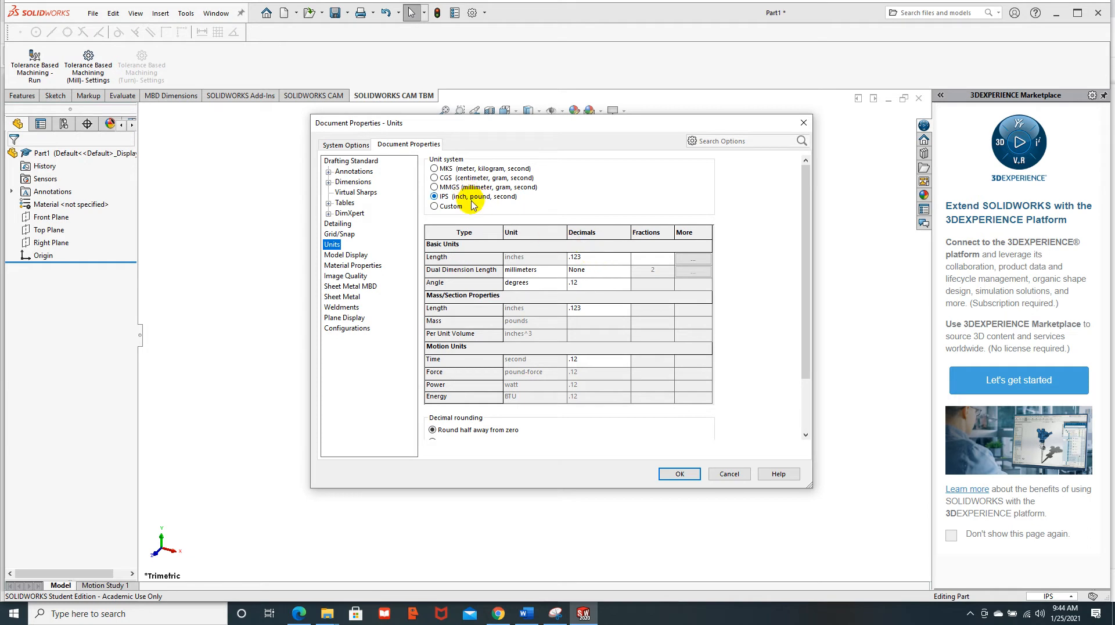
pyautogui.click(674, 474)
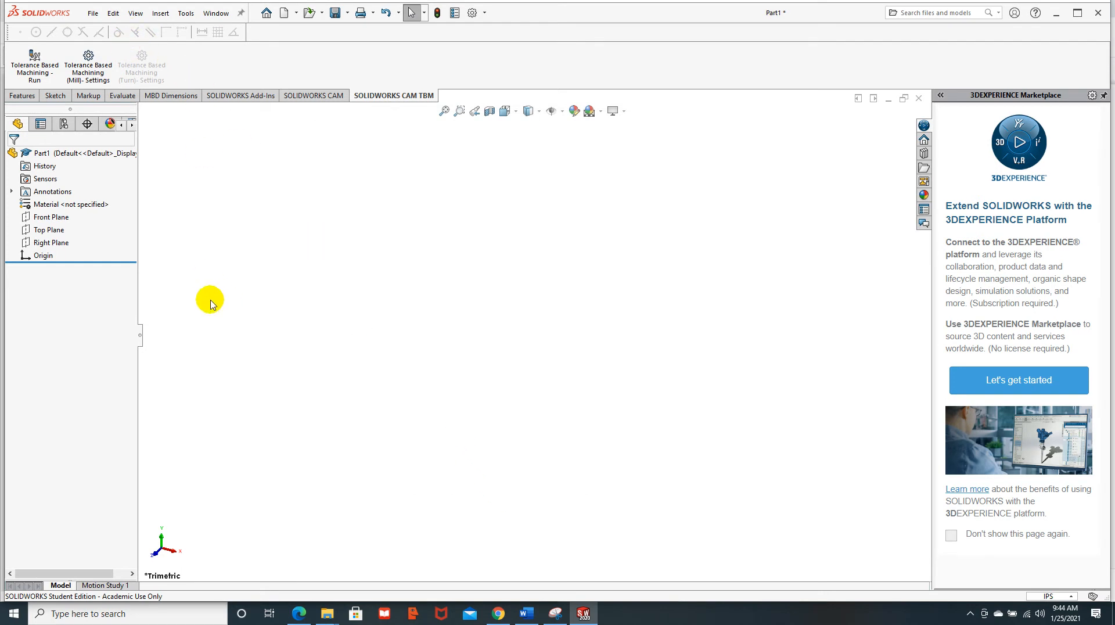
# - Start a new 2D sketch on the Front Plane
pyautogui.click(55, 96)
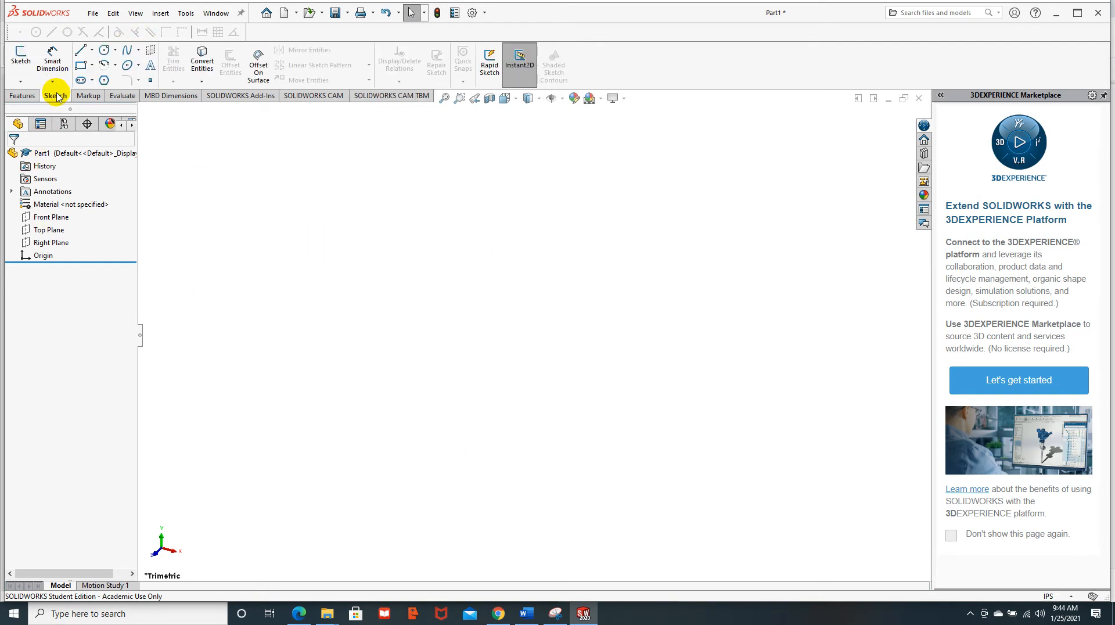
pyautogui.click(21, 83)
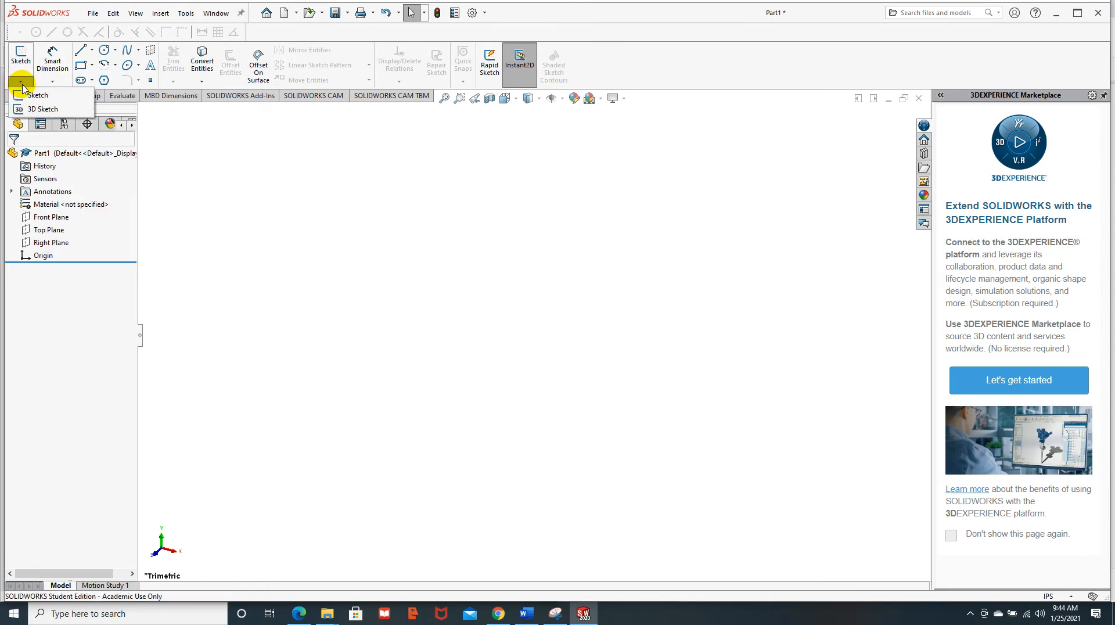
pyautogui.click(37, 95)
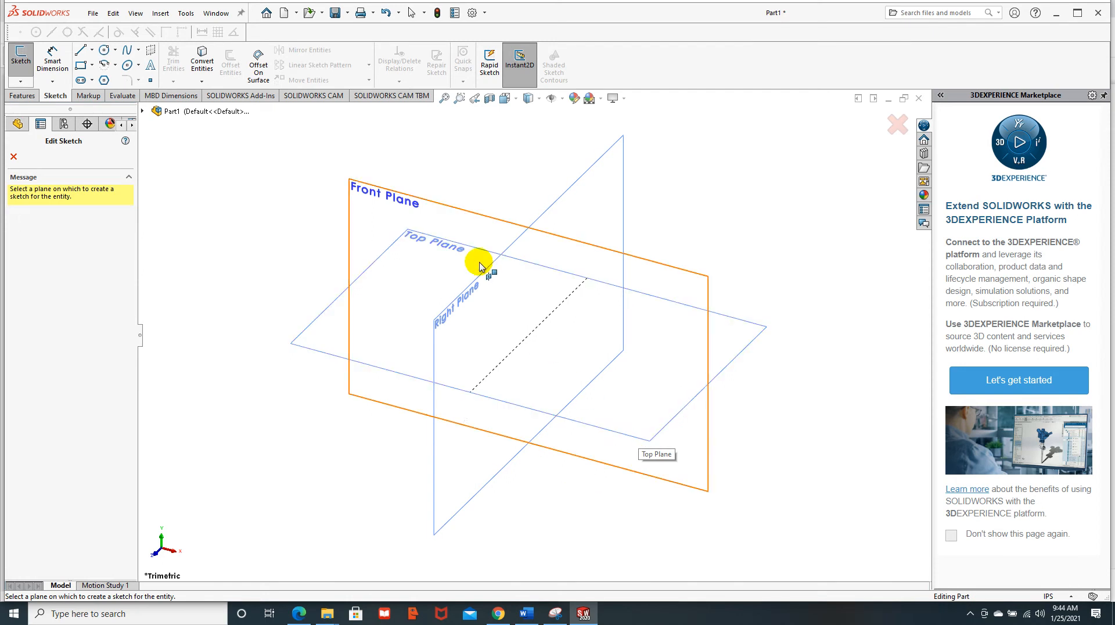
pyautogui.click(458, 213)
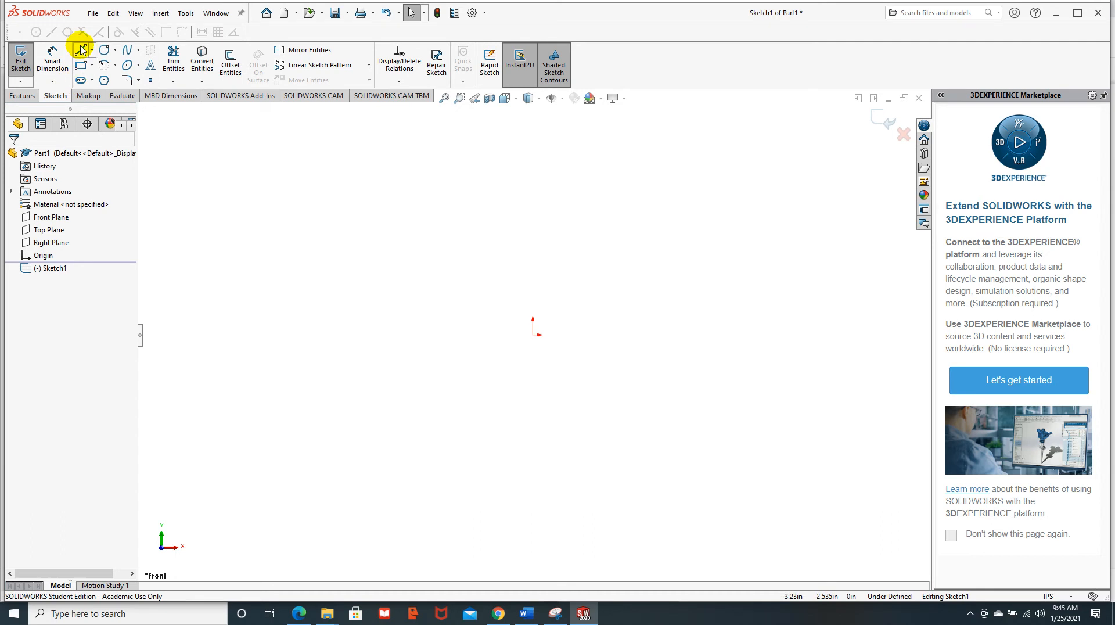
# - Draw connected lines from the origin: base about 3.1 in, right side about 2.15 in, slope about 0.96 in, horizontal top, left slope about 1.84 in
pyautogui.click(81, 51)
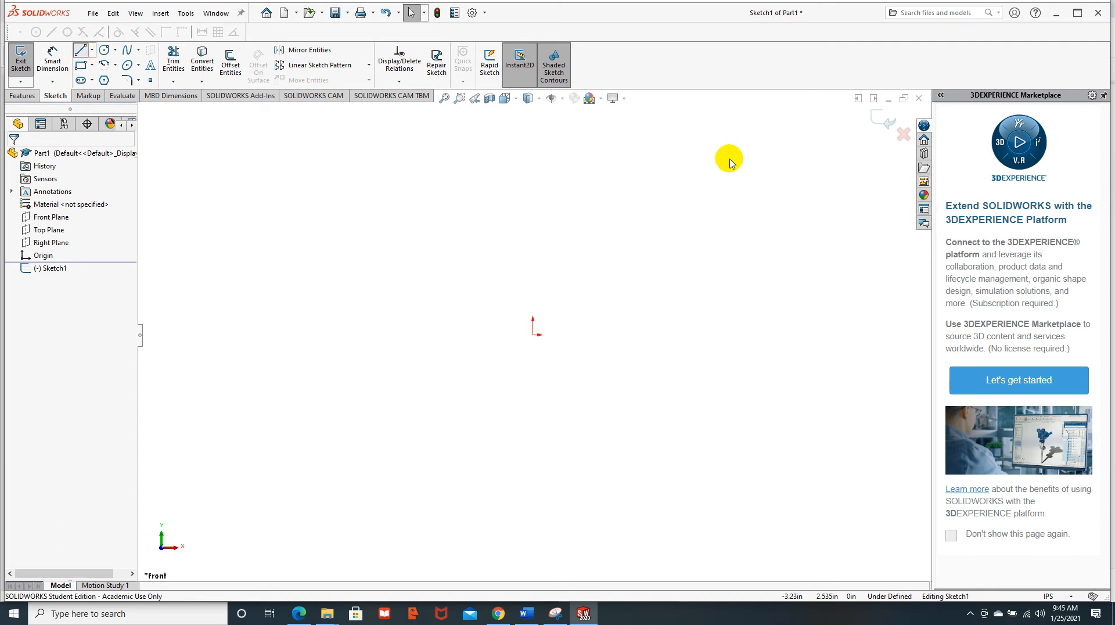
pyautogui.click(534, 335)
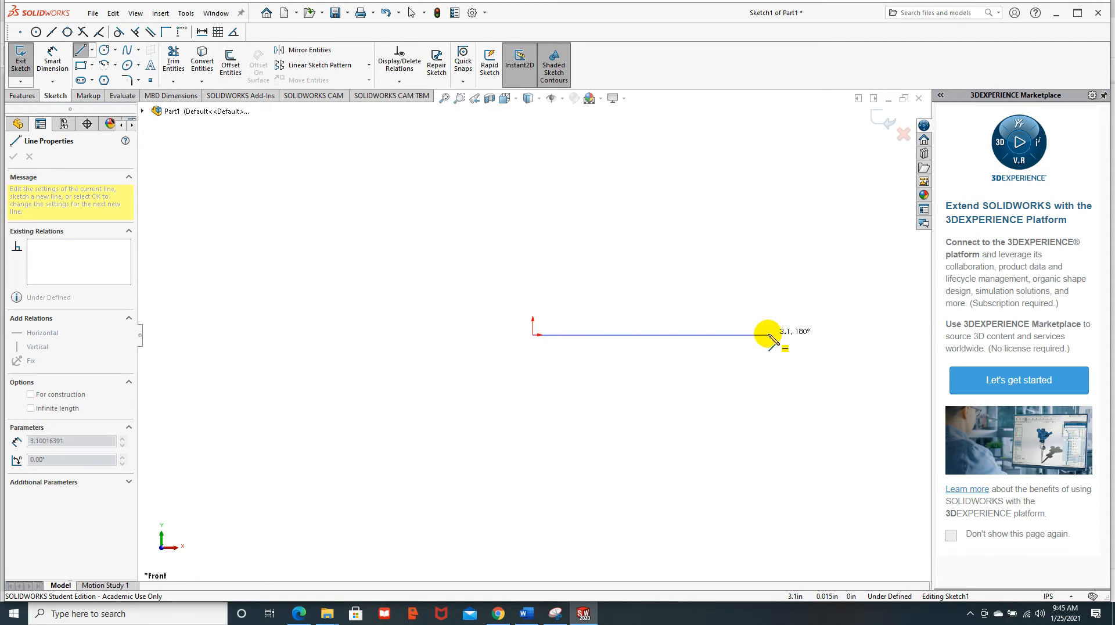
pyautogui.click(768, 335)
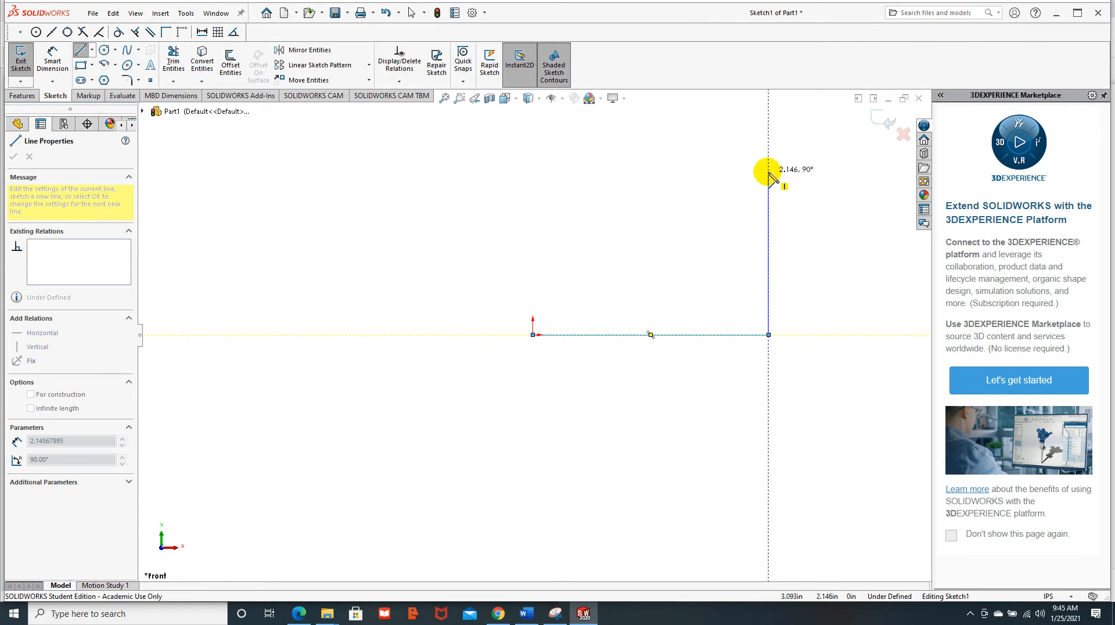
pyautogui.doubleClick(768, 173)
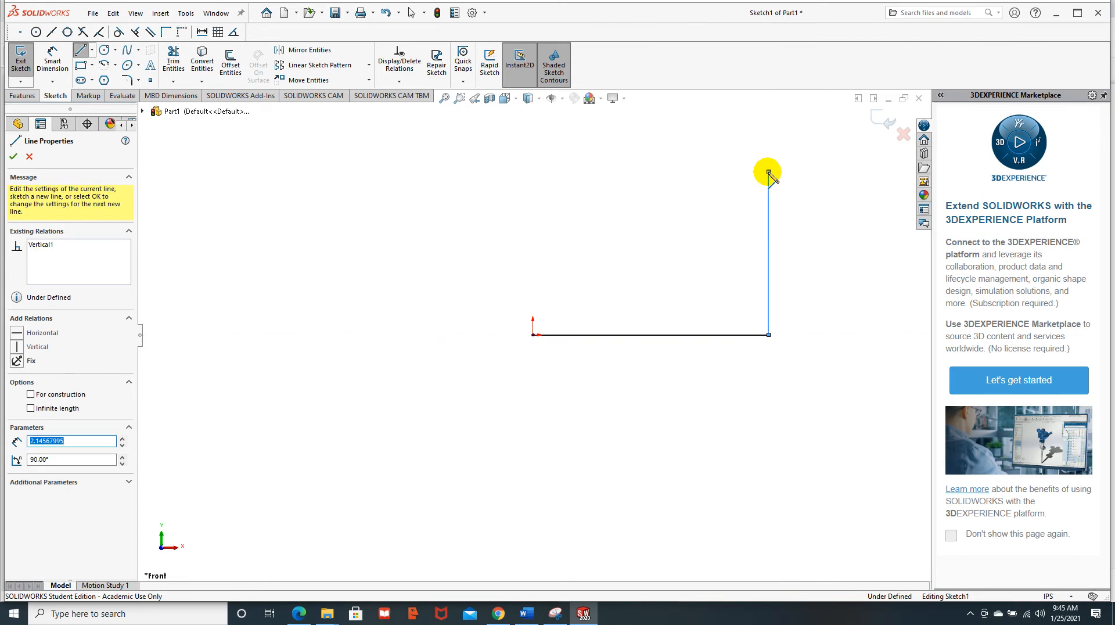
pyautogui.moveTo(768, 172); pyautogui.dragTo(713, 123)
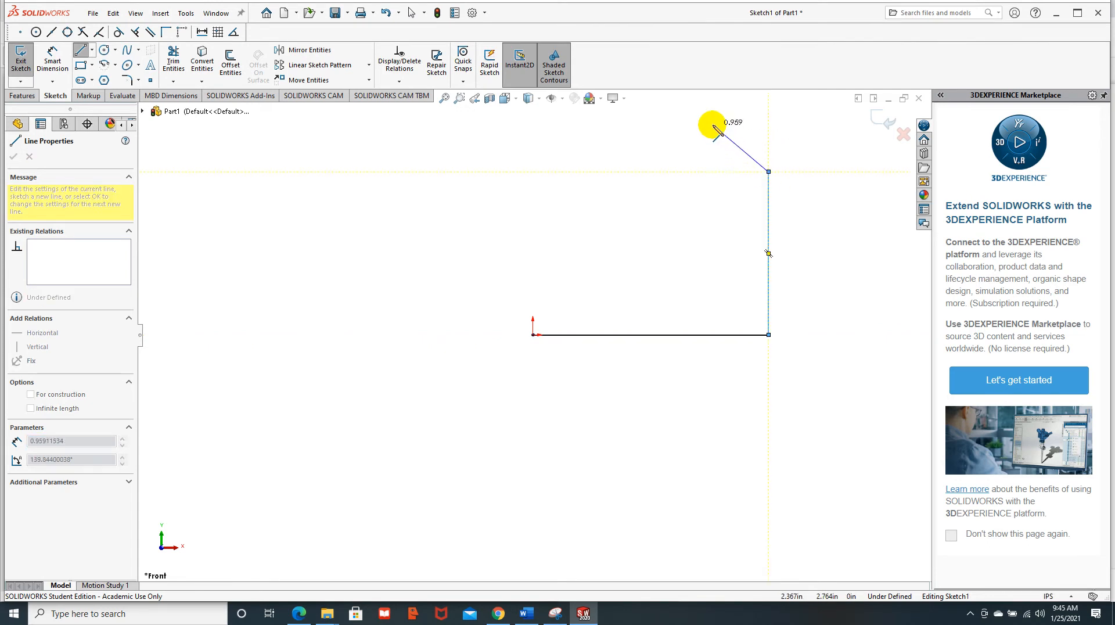
pyautogui.doubleClick(639, 125)
pyautogui.moveTo(639, 125); pyautogui.dragTo(534, 216)
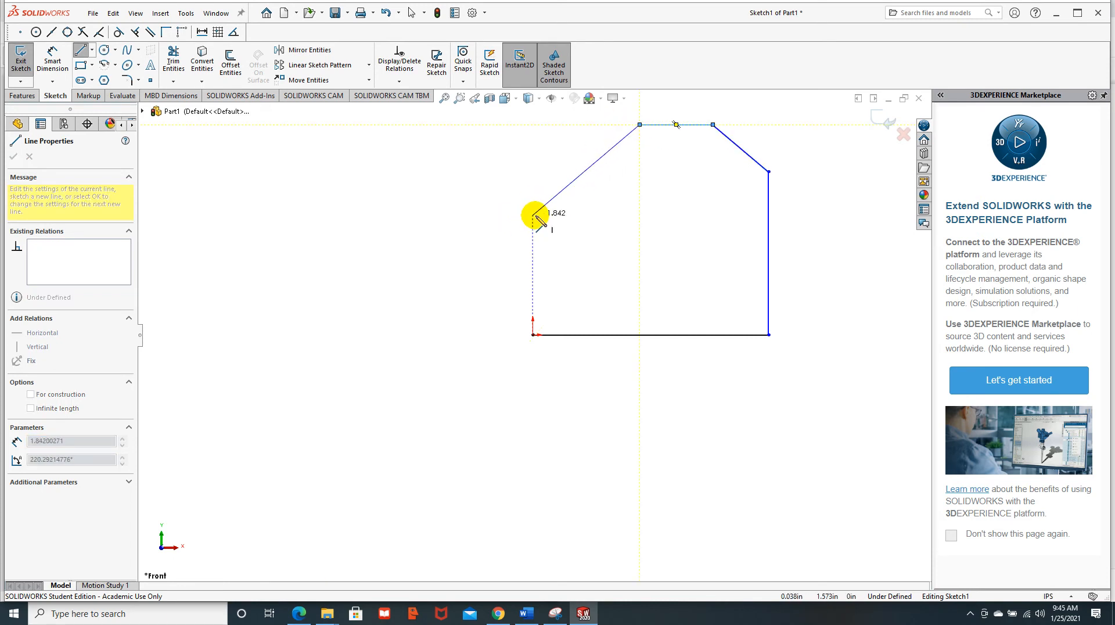
pyautogui.moveTo(533, 216); pyautogui.dragTo(533, 215)
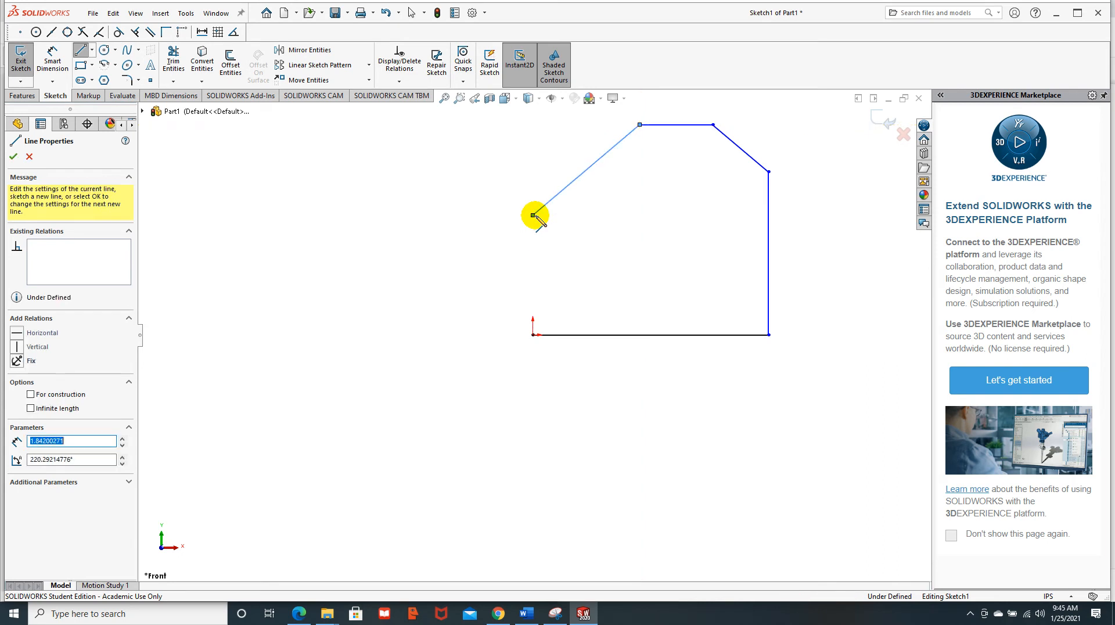
# - Continue down the left side with a rectangular notch about 0.63 in deep and close the profile at the origin with an edge about 0.6 in long
pyautogui.click(532, 256)
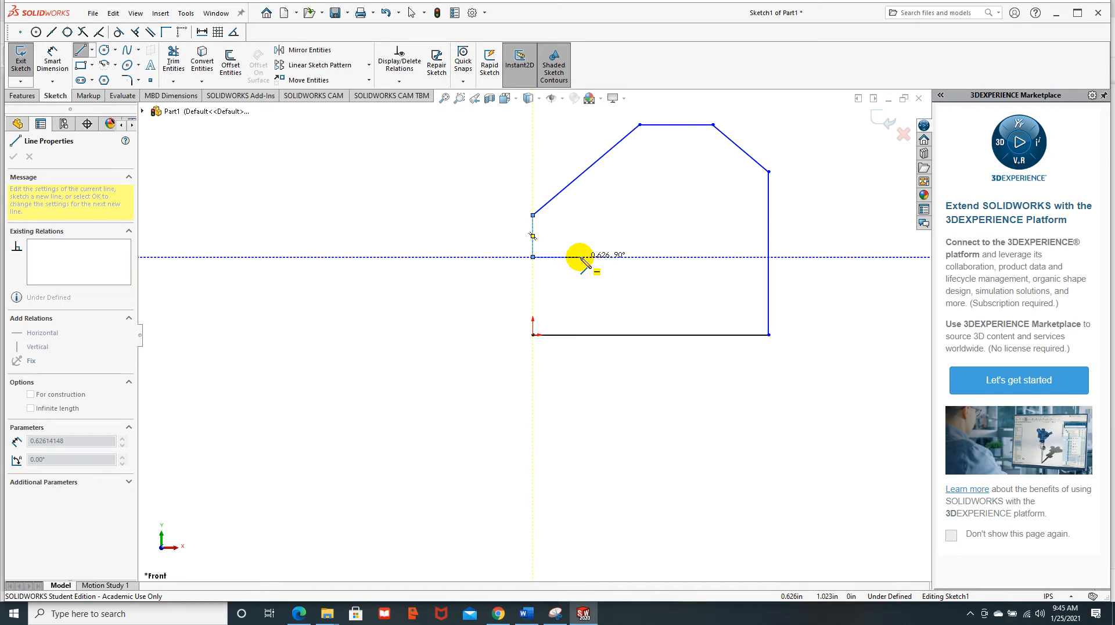
pyautogui.click(580, 257)
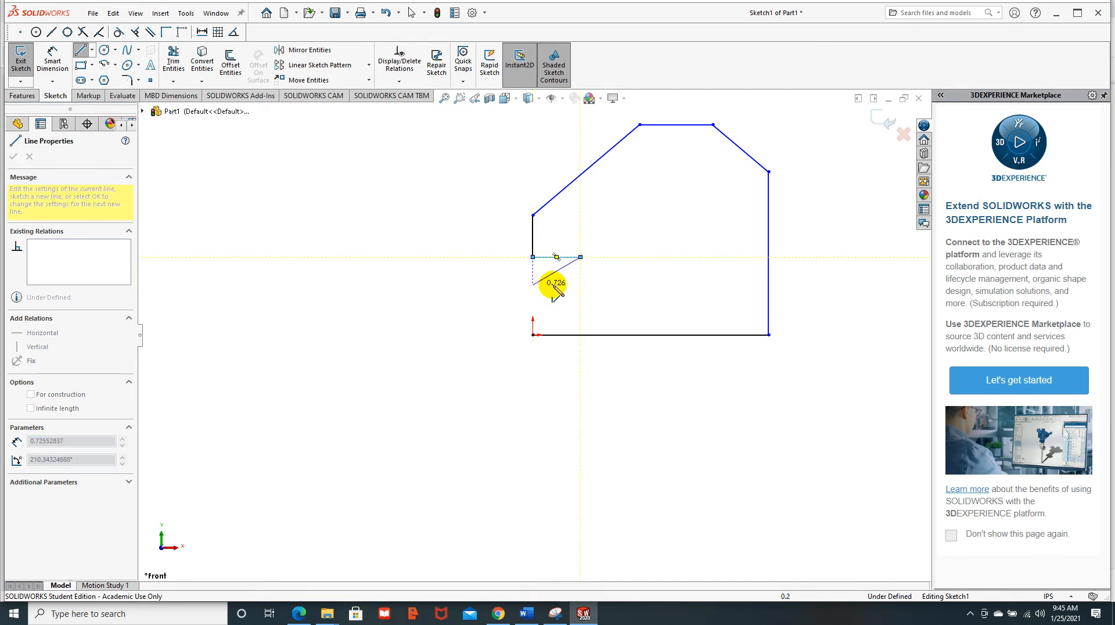
pyautogui.click(580, 289)
pyautogui.click(532, 289)
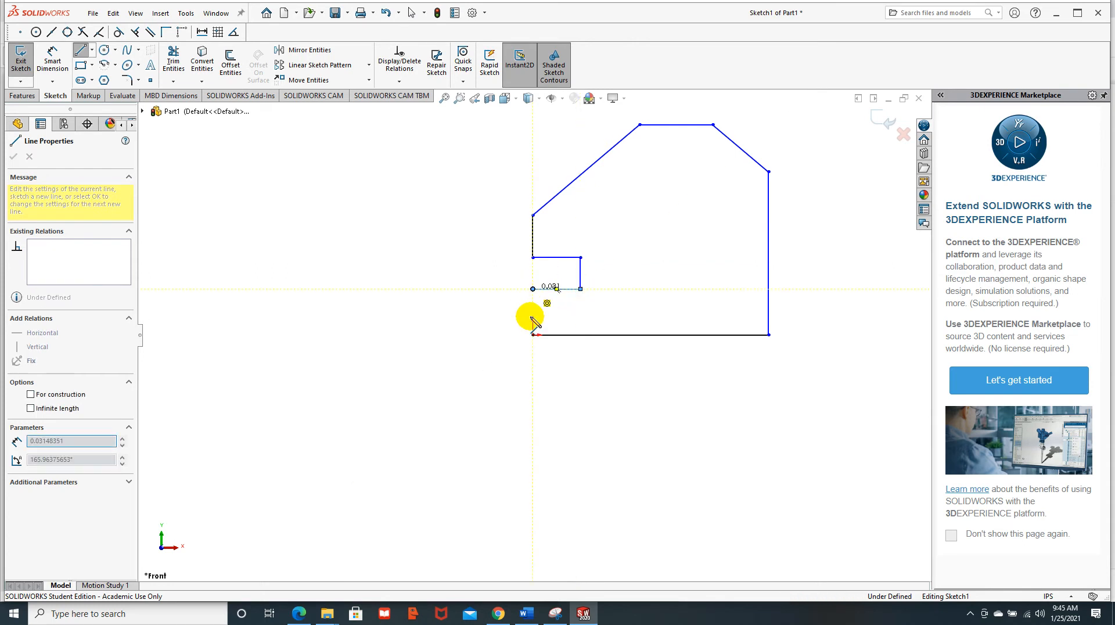
pyautogui.click(533, 334)
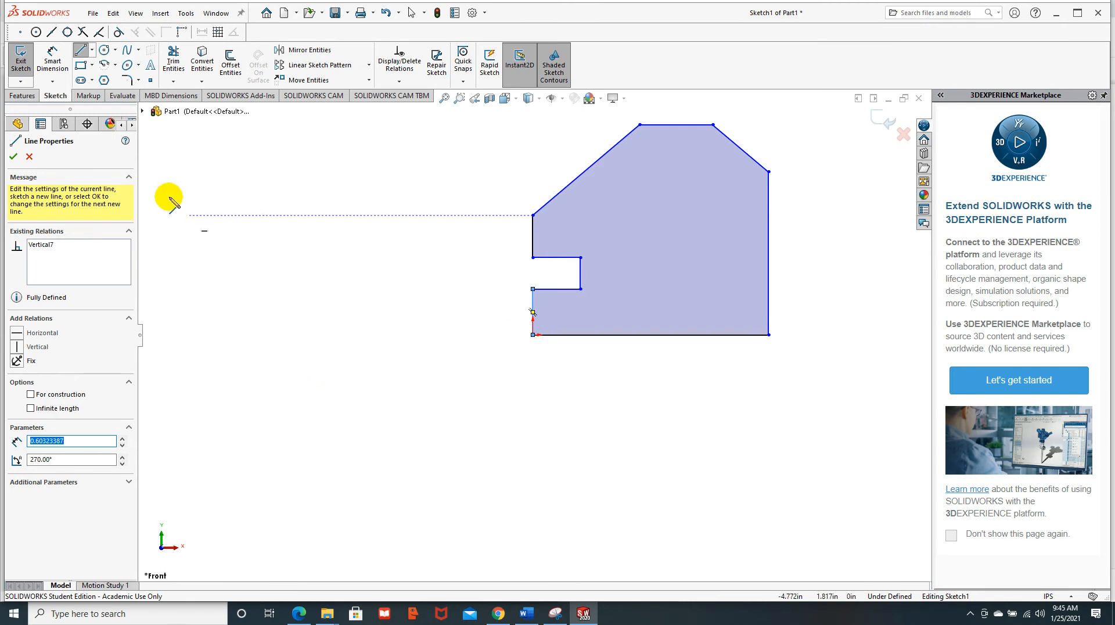
pyautogui.click(12, 157)
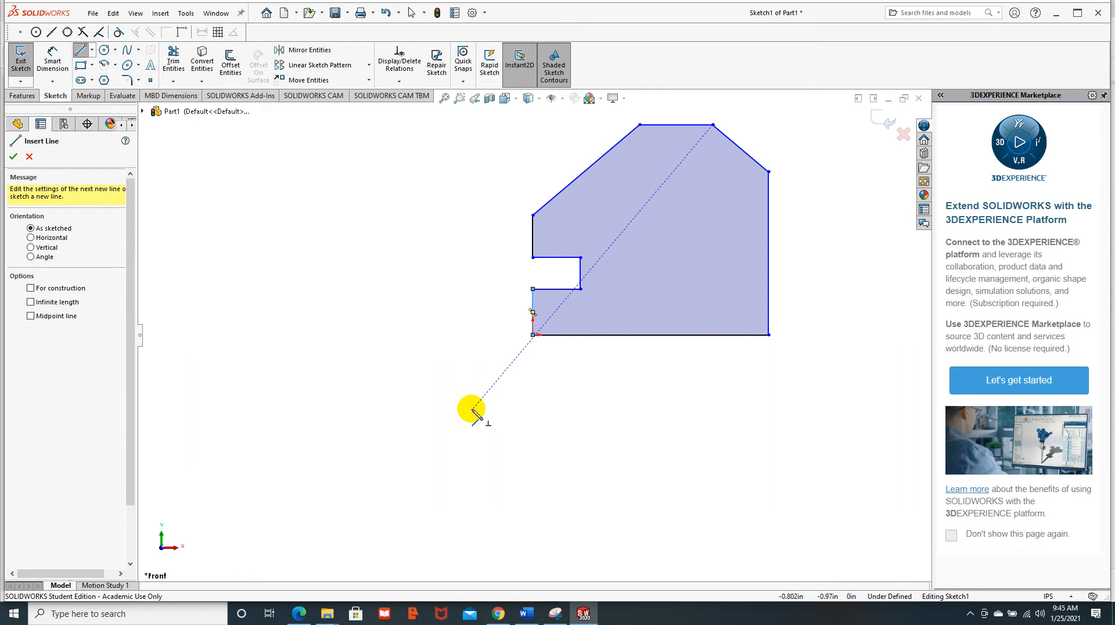
# - Dimension the profile's horizontal base line and set its length to 3 in
pyautogui.press('space')
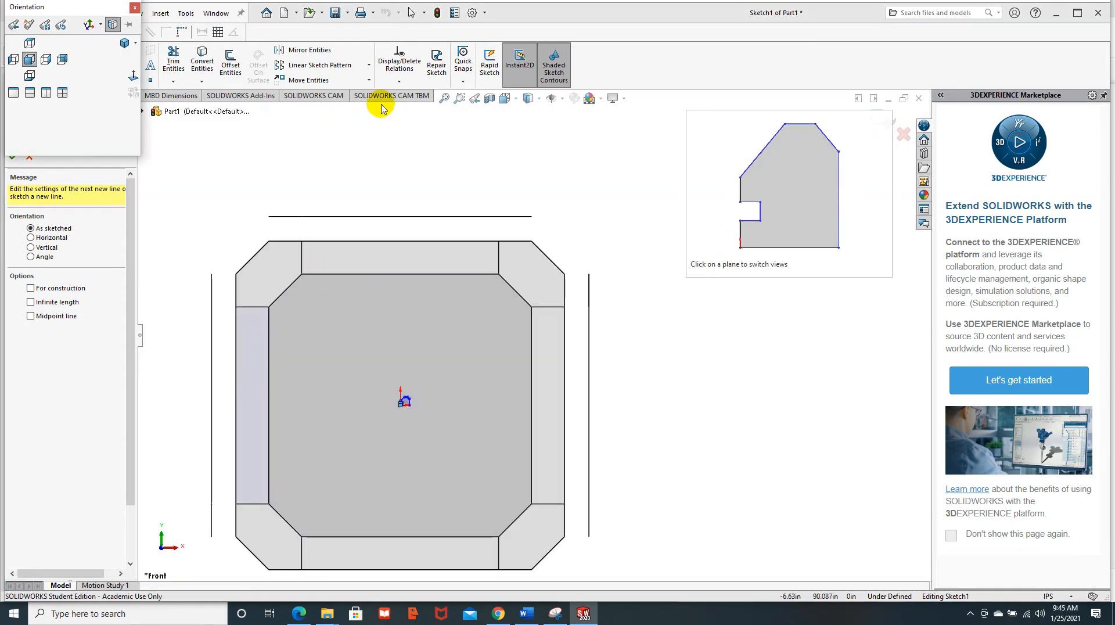
pyautogui.click(30, 60)
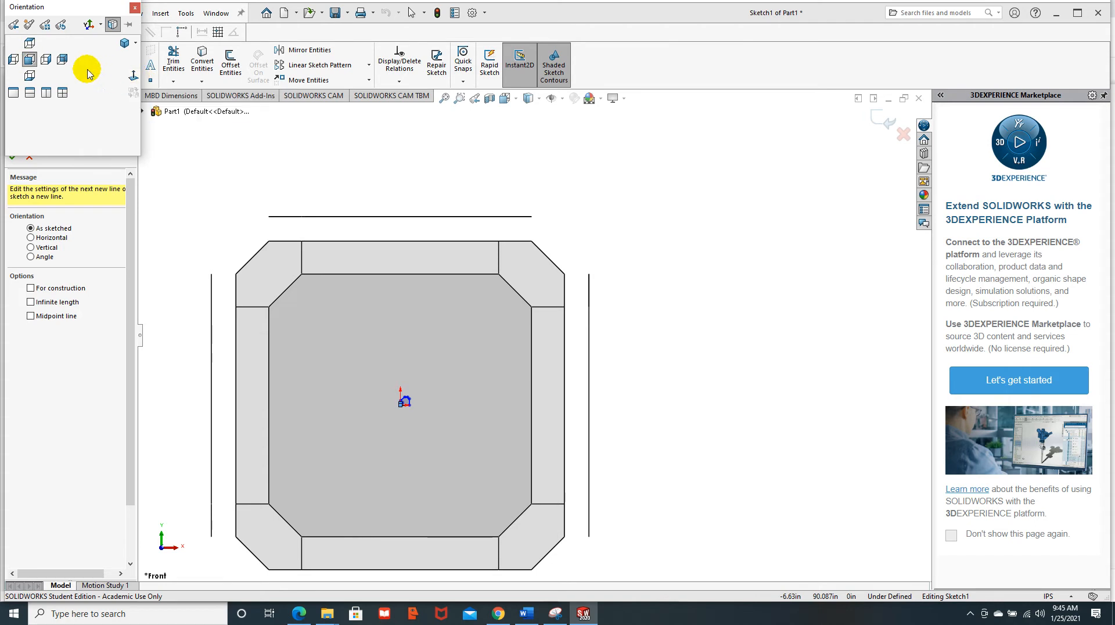
pyautogui.click(29, 60)
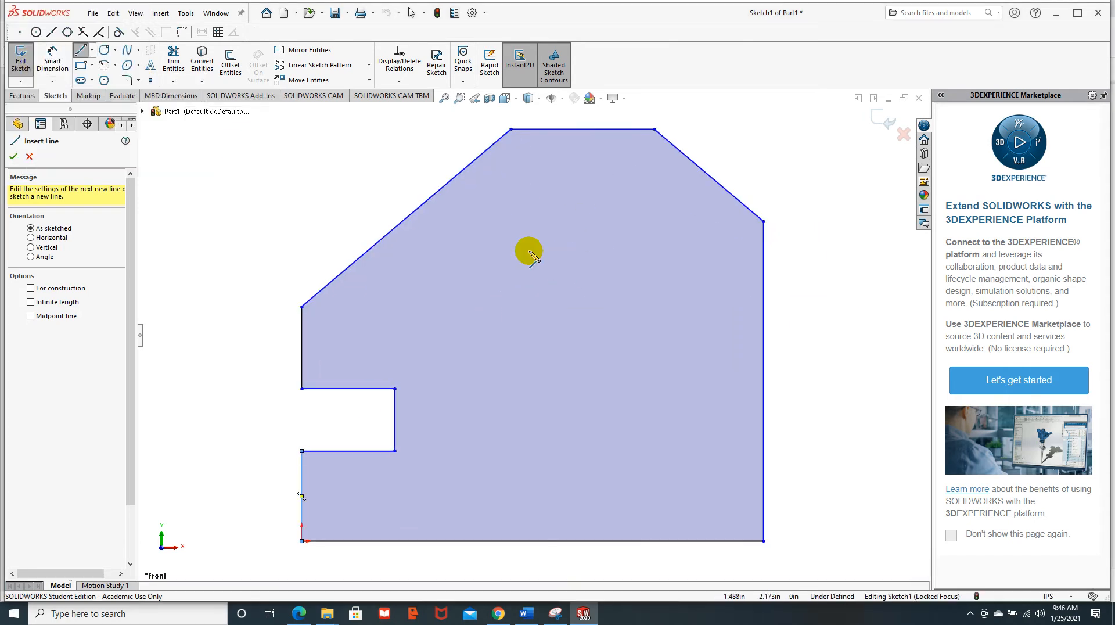
pyautogui.scroll(3, 579, 341)
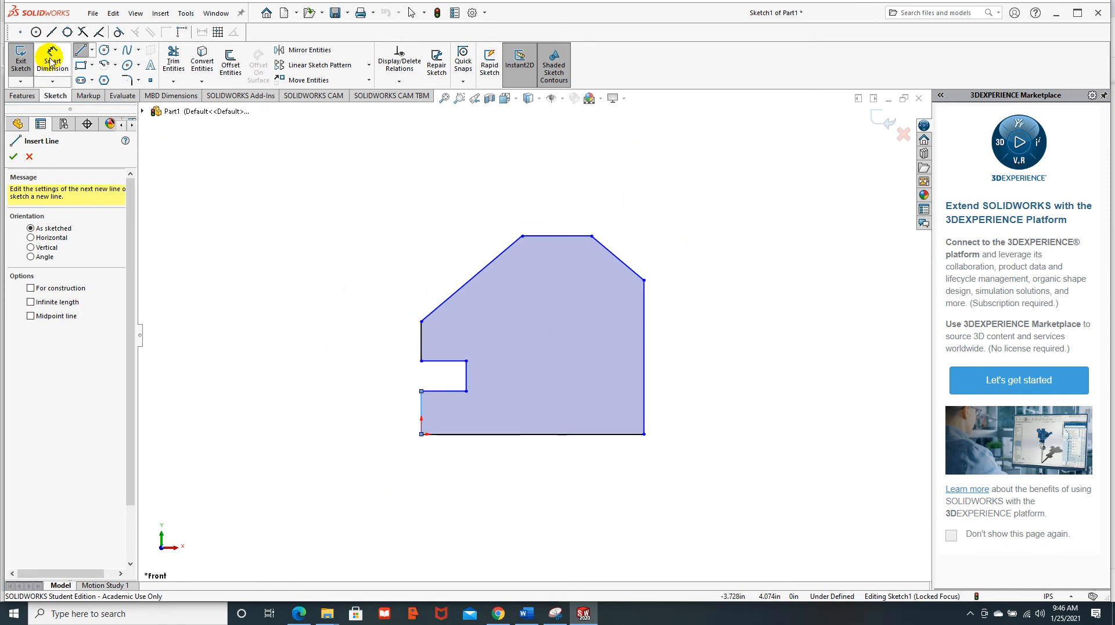
pyautogui.click(51, 60)
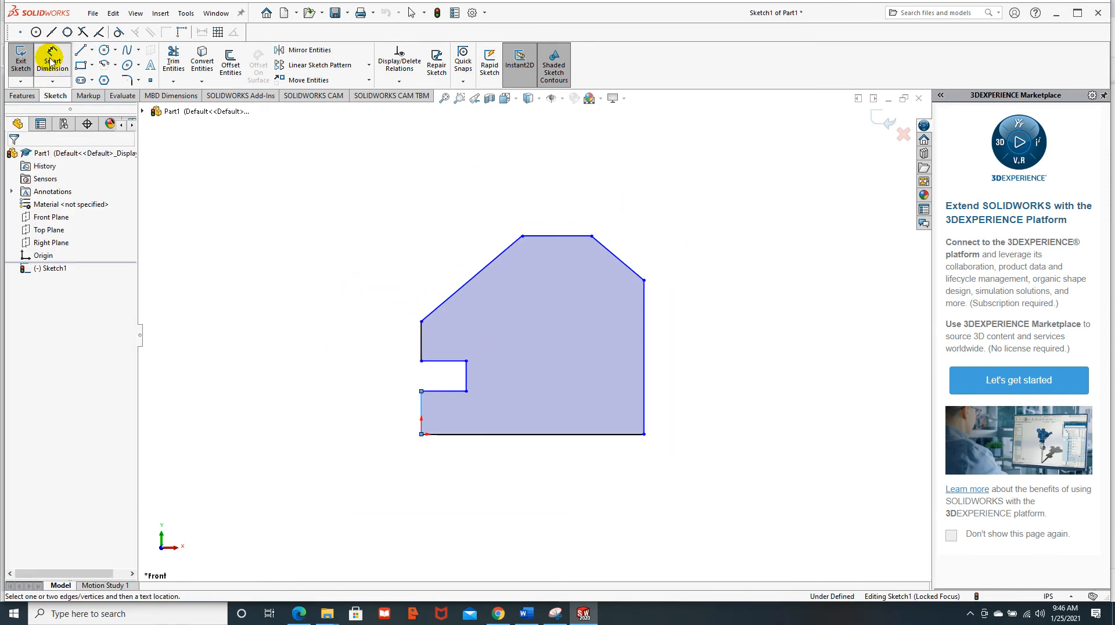
pyautogui.click(550, 440)
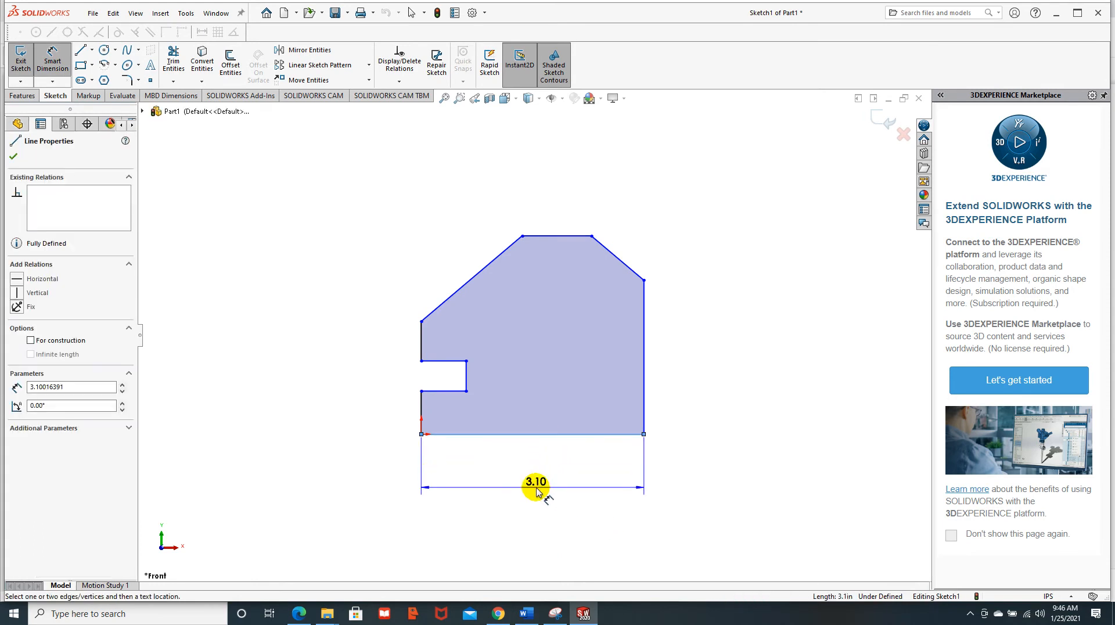
pyautogui.click(539, 493)
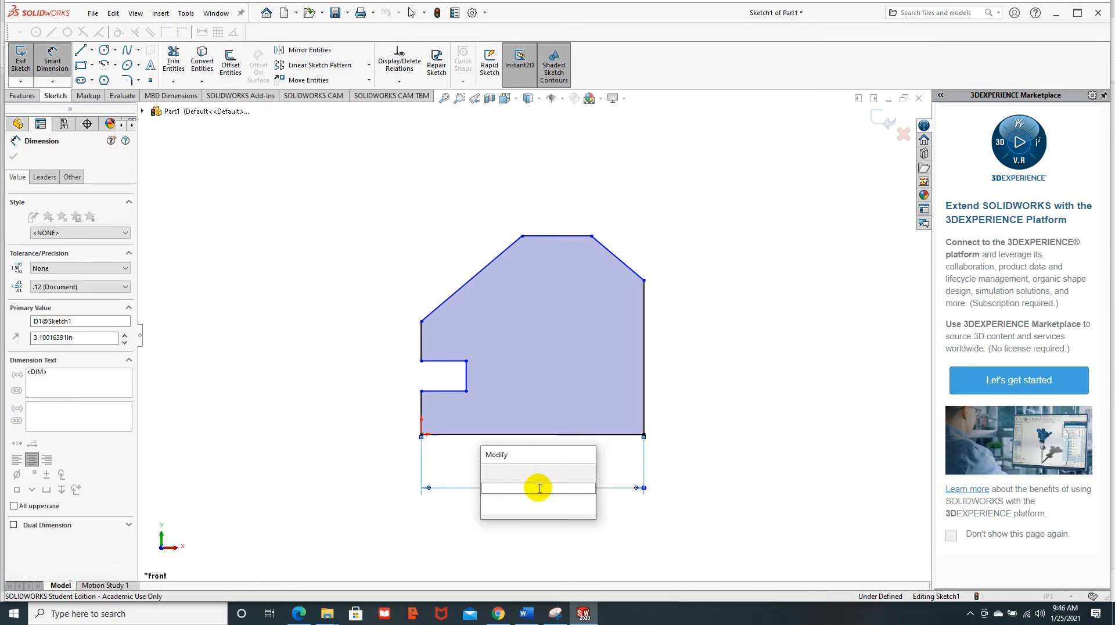
pyautogui.write('3')
pyautogui.press('Return')
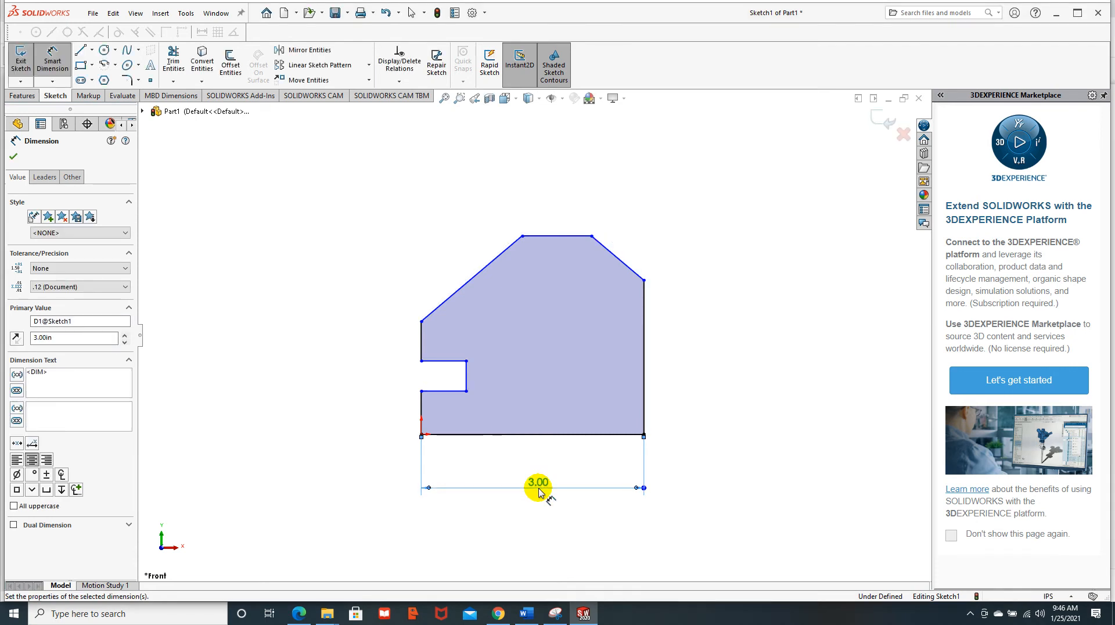
# - Dimension the profile's right vertical side at 1.5 in and the height from the base to the top edge at 2 in
pyautogui.click(644, 369)
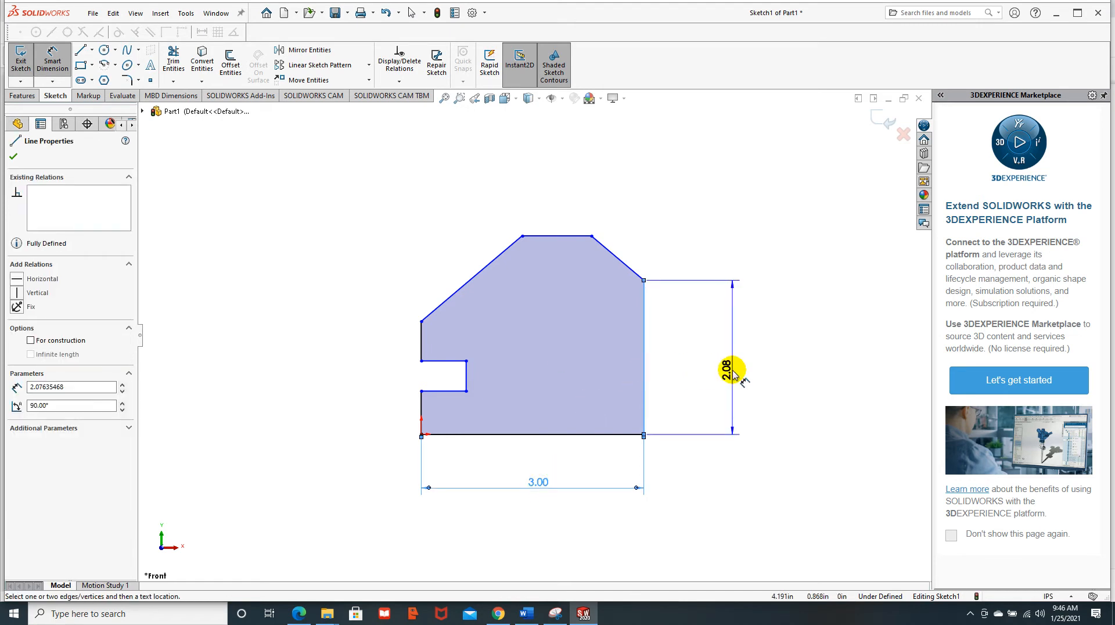
pyautogui.click(733, 372)
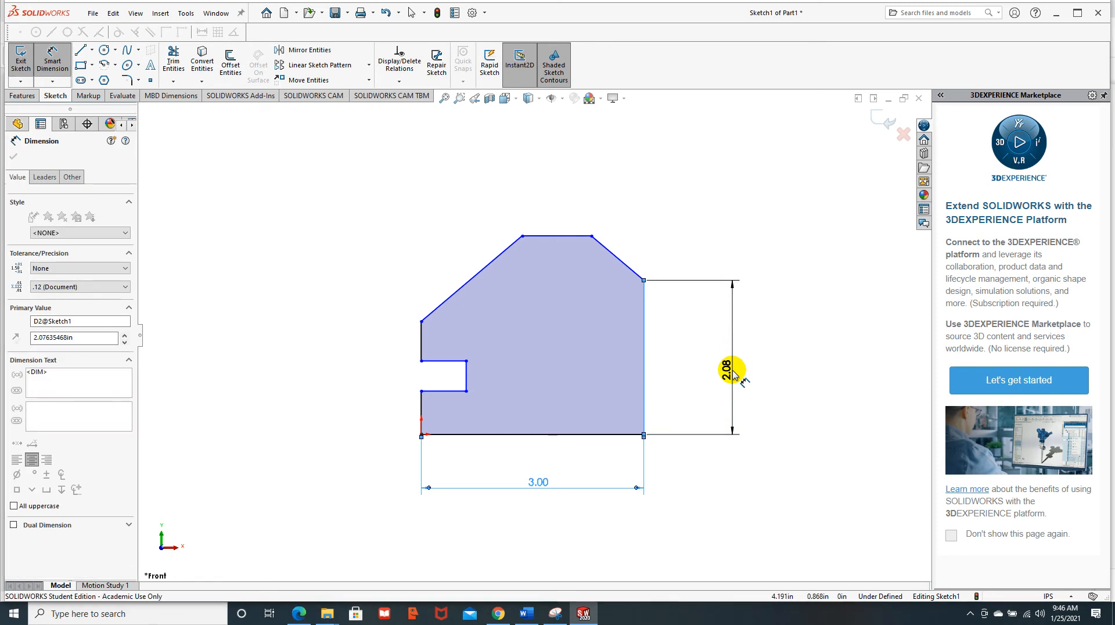
pyautogui.write('1.5')
pyautogui.press('Return')
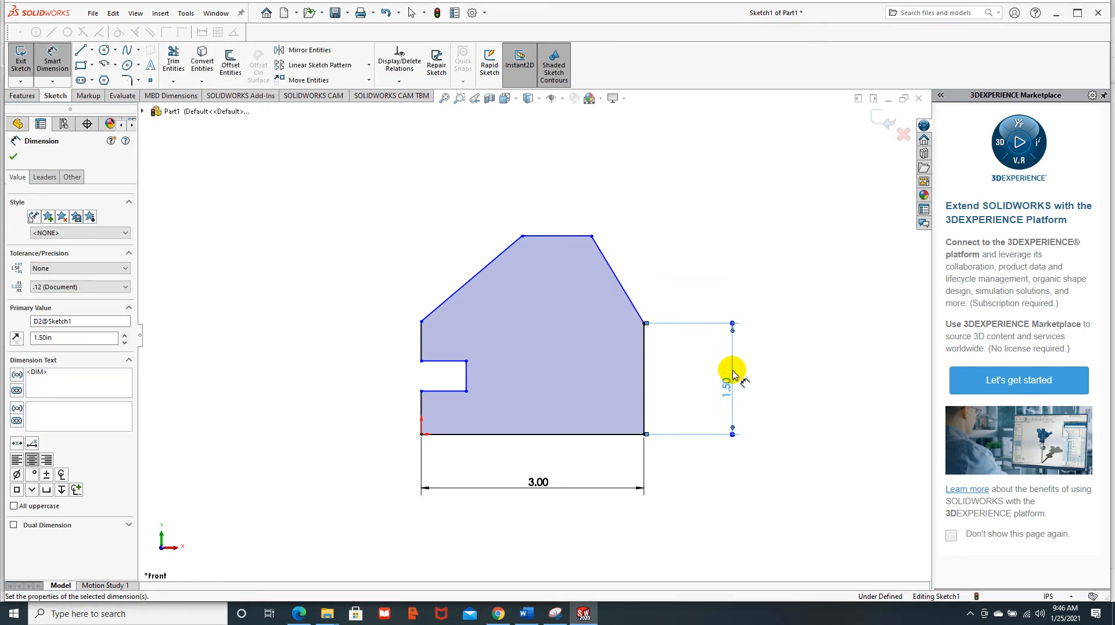
pyautogui.click(612, 434)
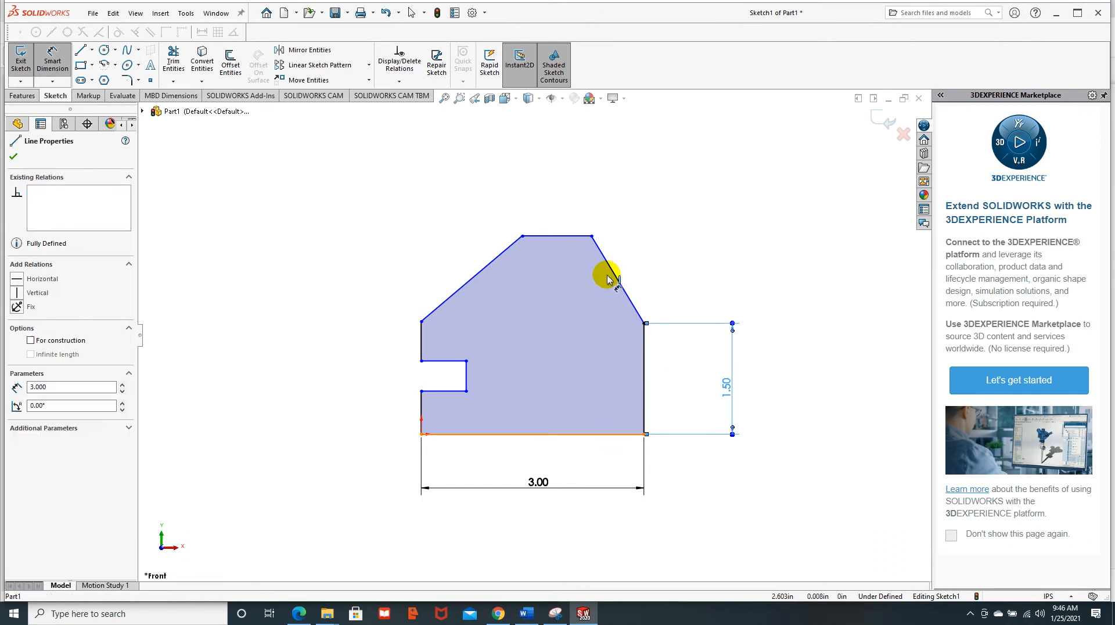
pyautogui.click(572, 239)
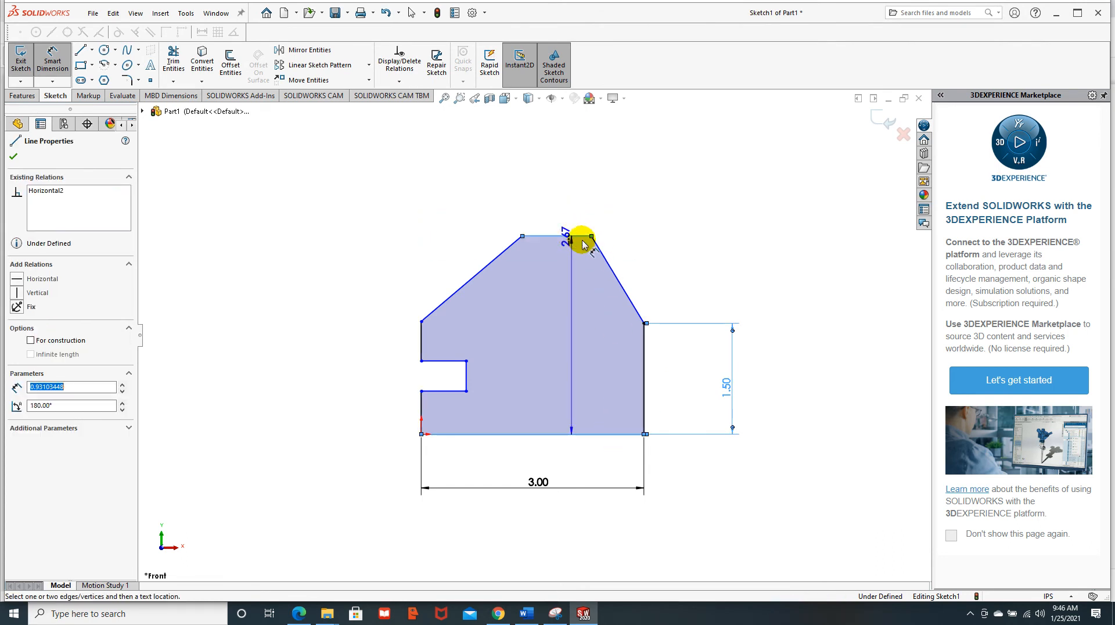
pyautogui.click(769, 317)
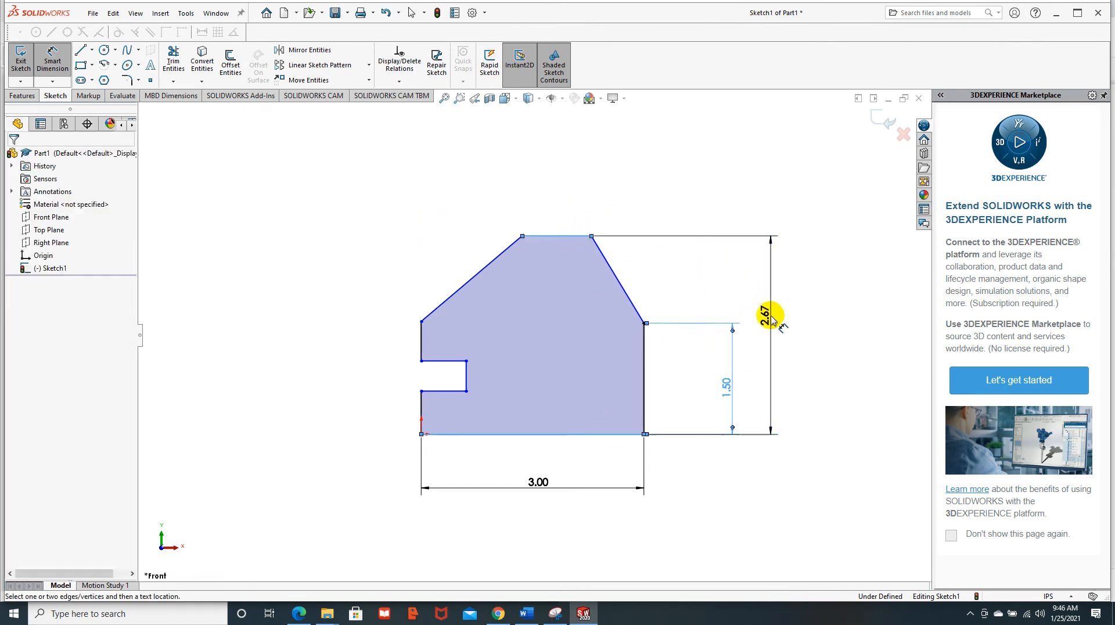
pyautogui.write('2')
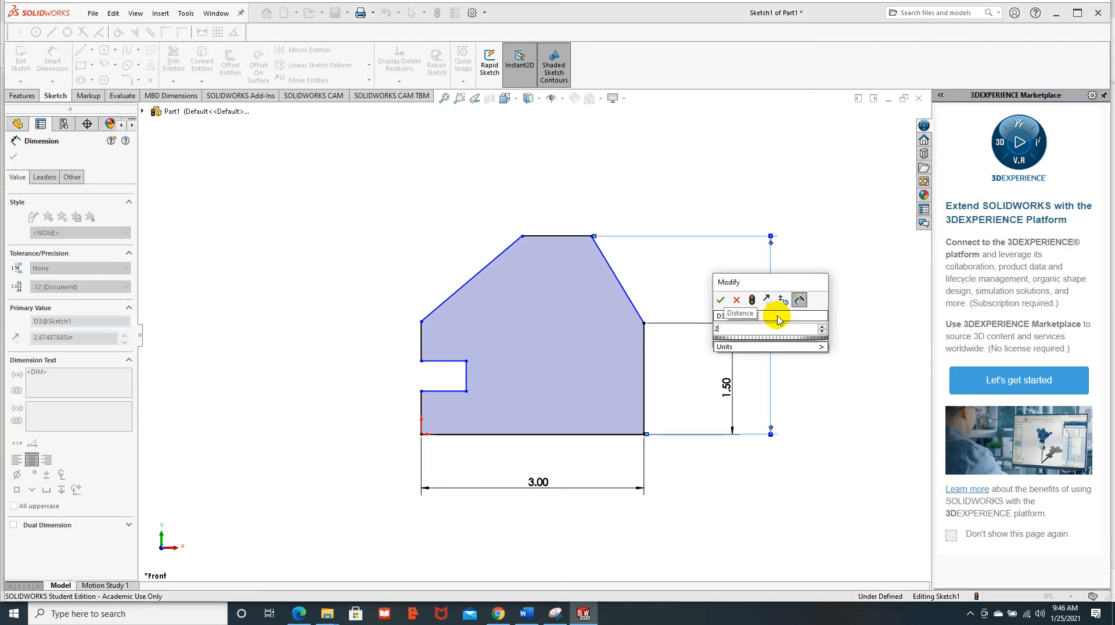
pyautogui.press('Return')
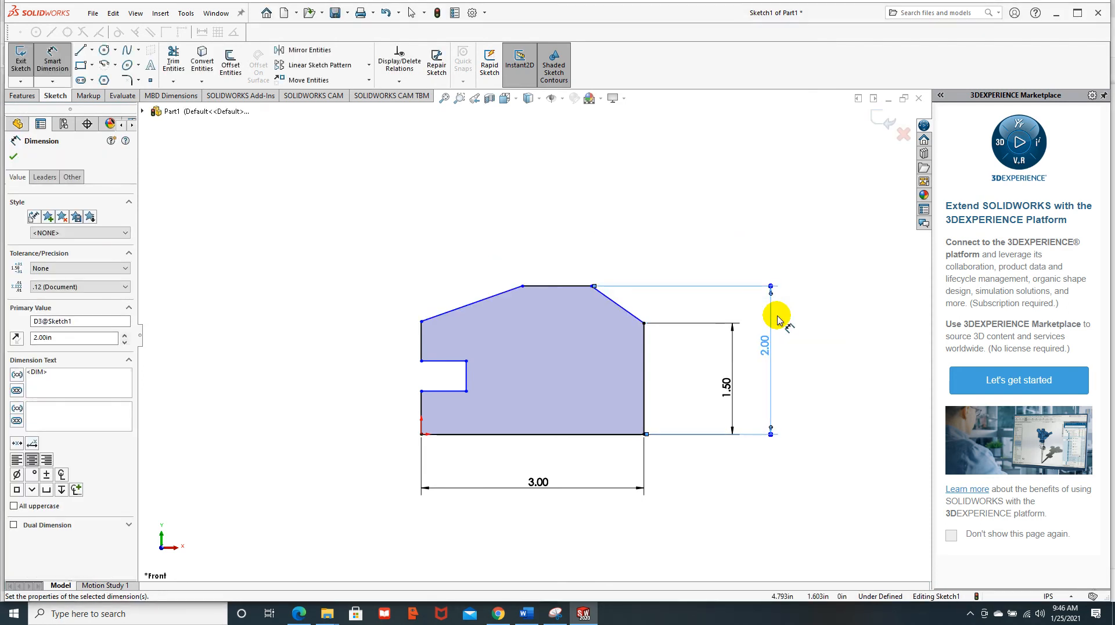
# - Set the right slope's horizontal run to 0.75 in and the length of the horizontal top edge to 1 in
pyautogui.click(592, 287)
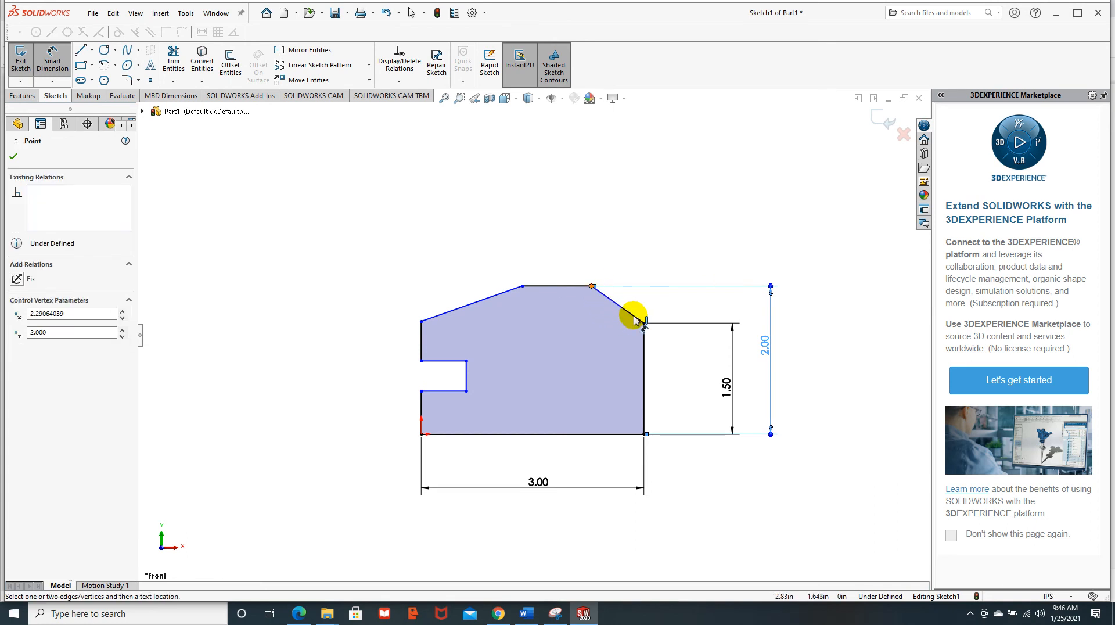
pyautogui.click(644, 323)
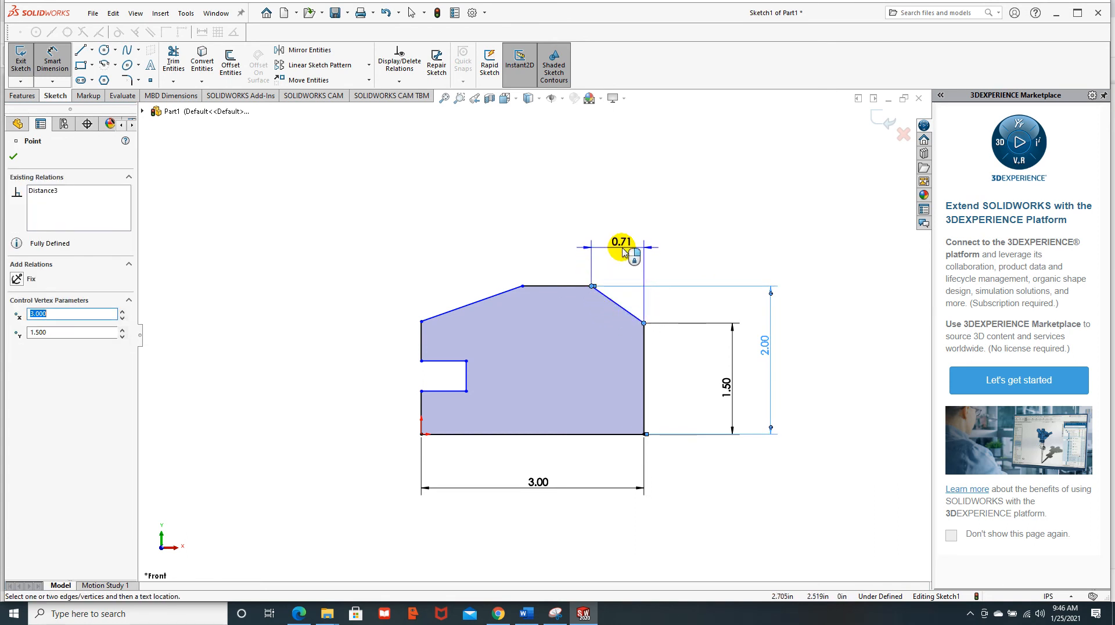
pyautogui.click(624, 250)
pyautogui.write('.75')
pyautogui.press('Return')
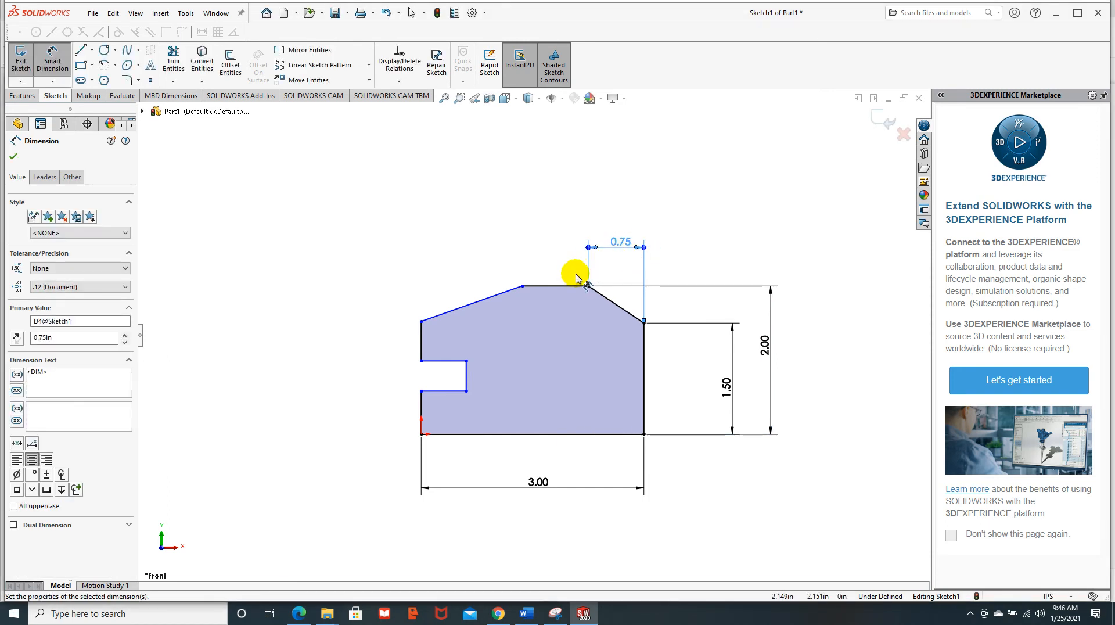
pyautogui.click(562, 290)
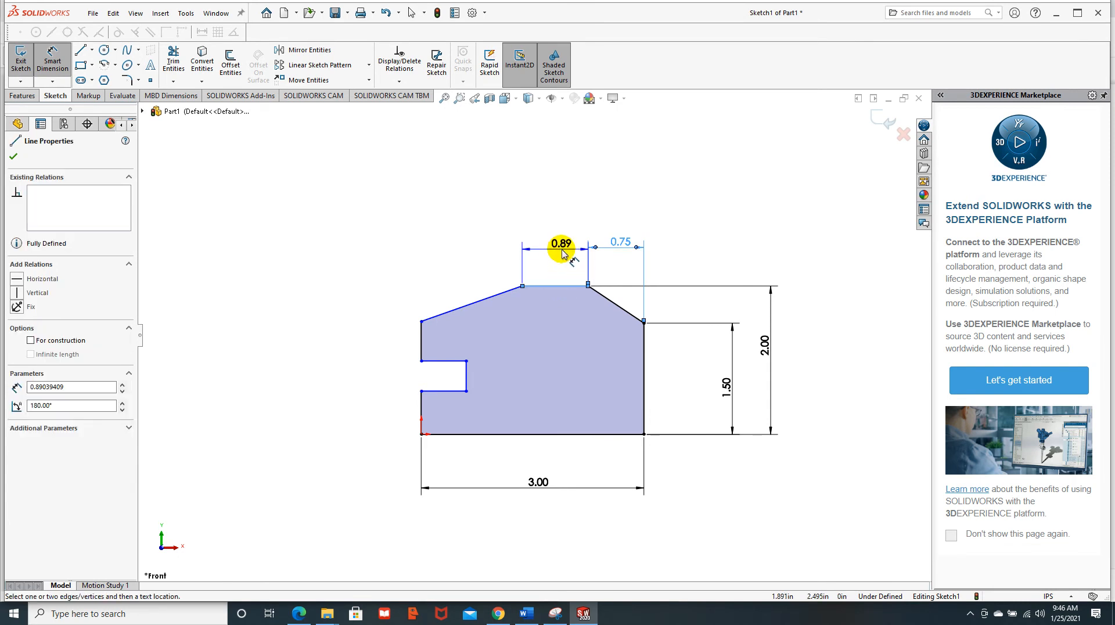
pyautogui.click(562, 251)
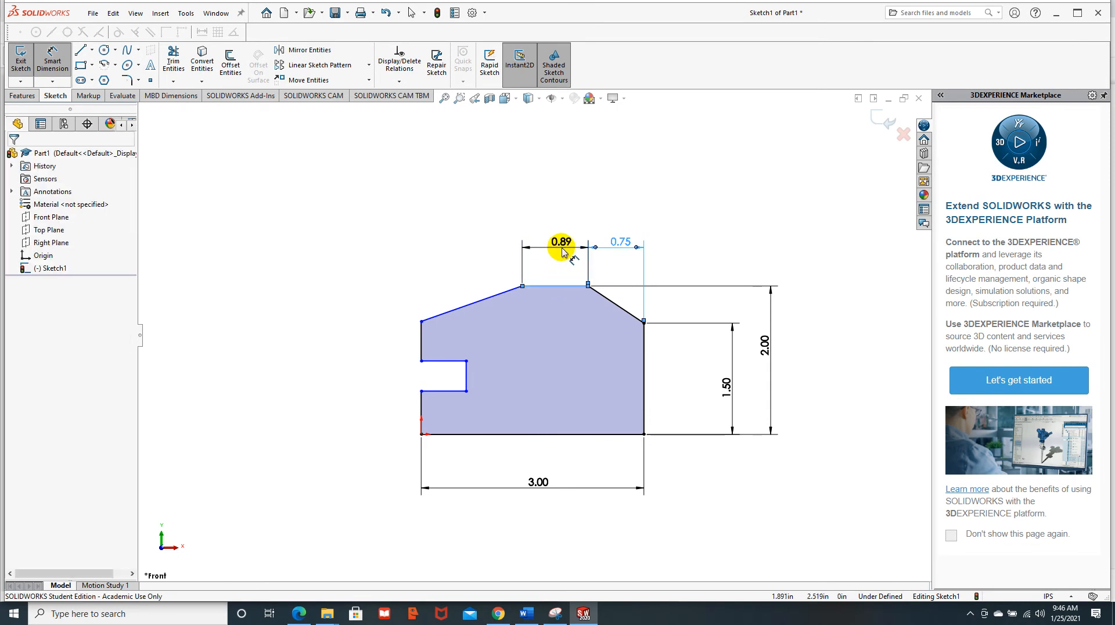
pyautogui.write('1.')
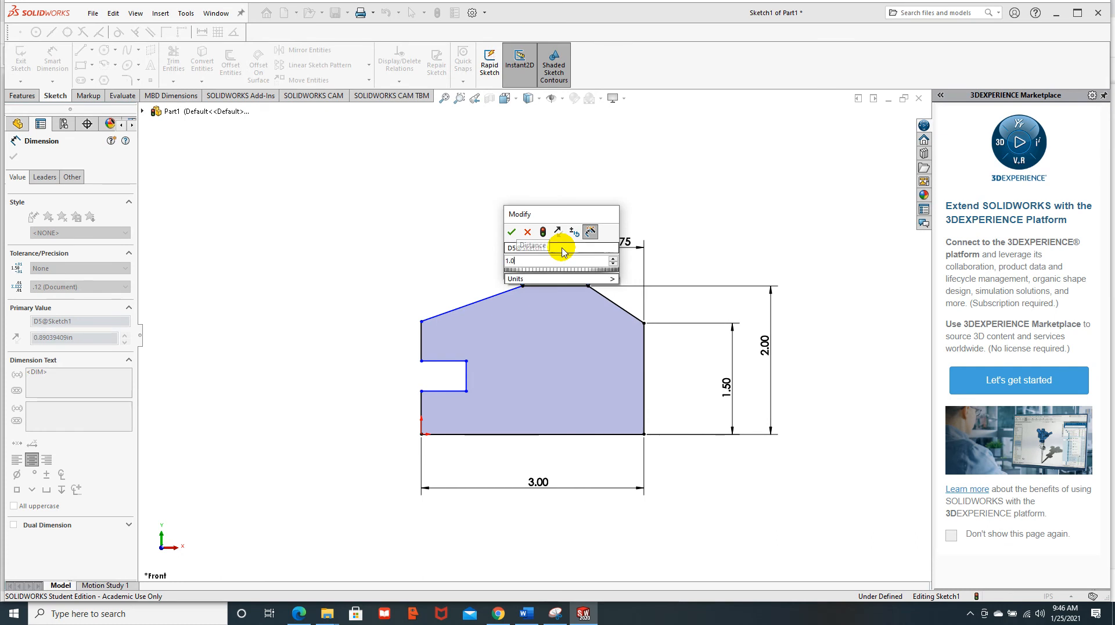
pyautogui.press('Return')
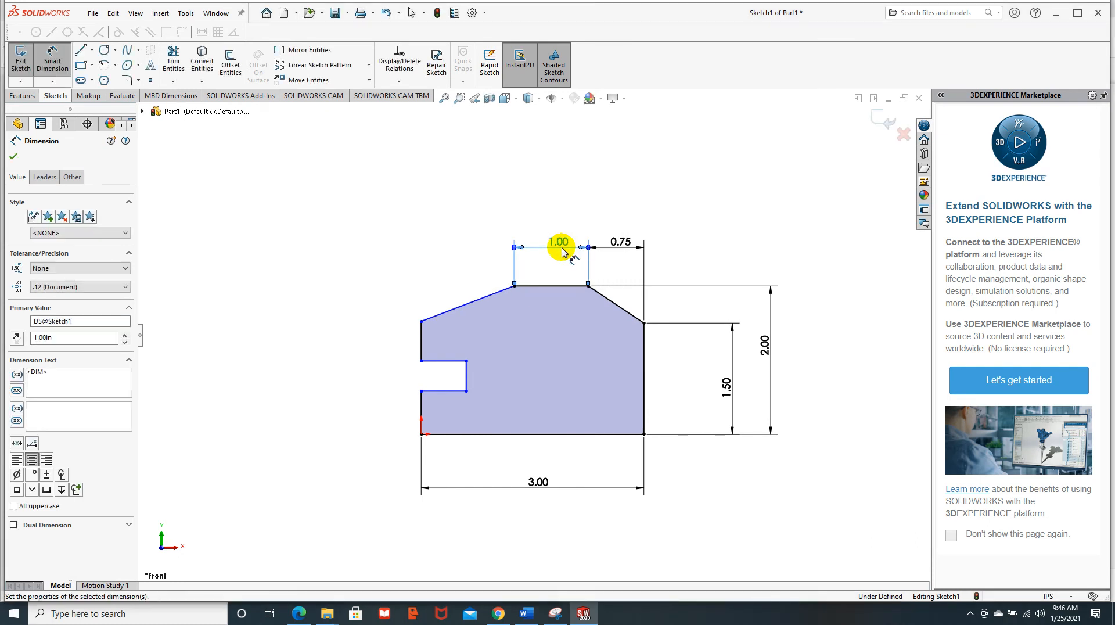
# - Dimension the left side: upper corner 1.25 in above the base and the short vertical edge below the notch 0.25 in
pyautogui.click(455, 435)
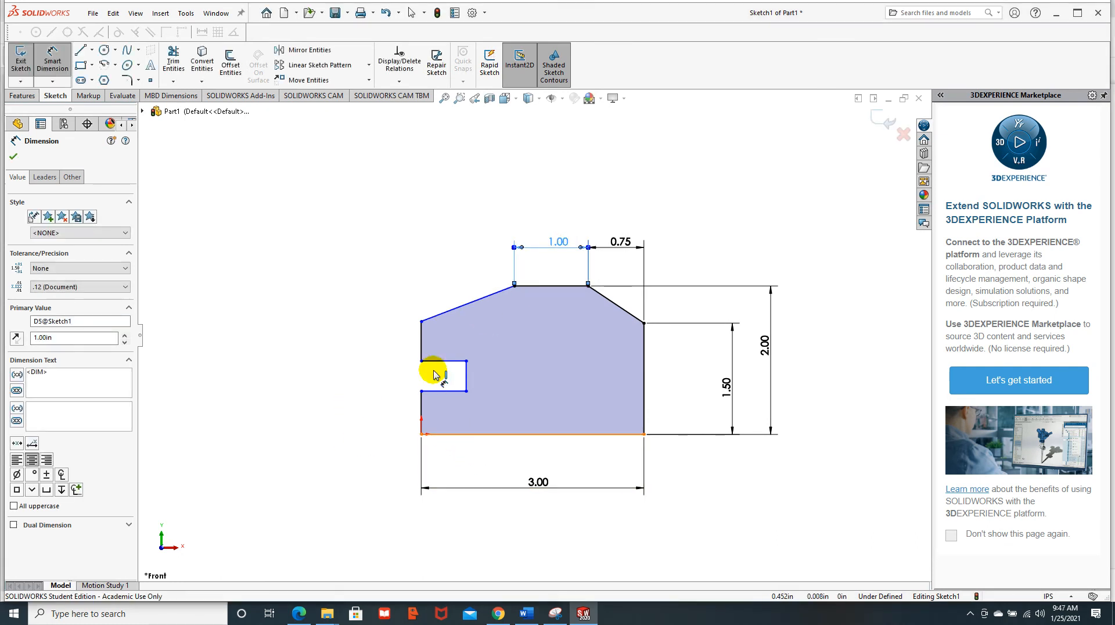
pyautogui.click(421, 321)
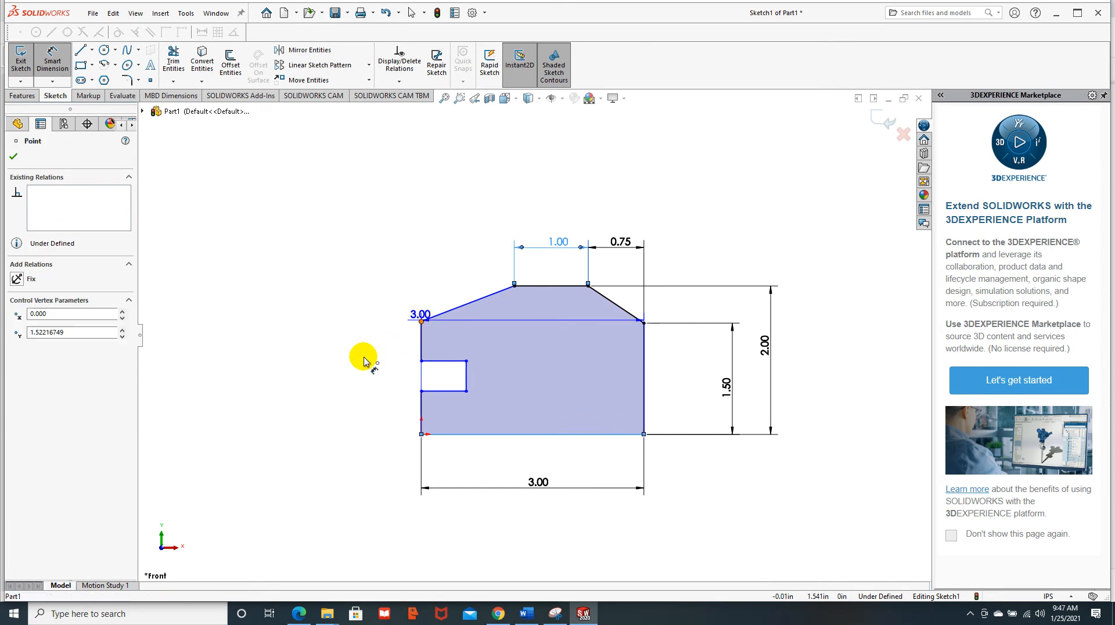
pyautogui.click(311, 381)
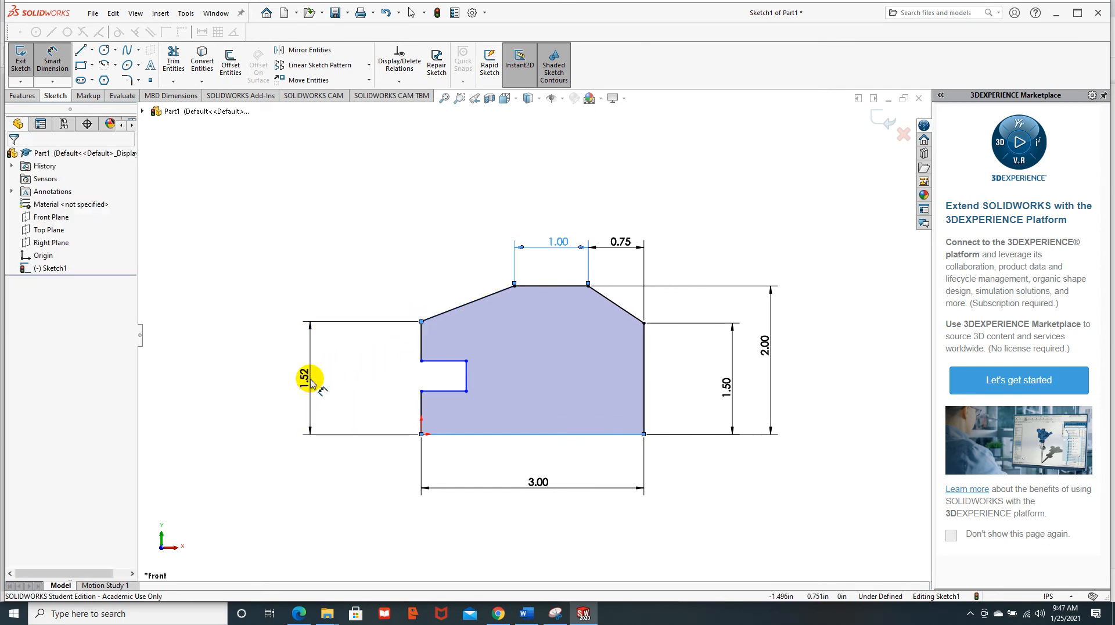
pyautogui.write('1.25')
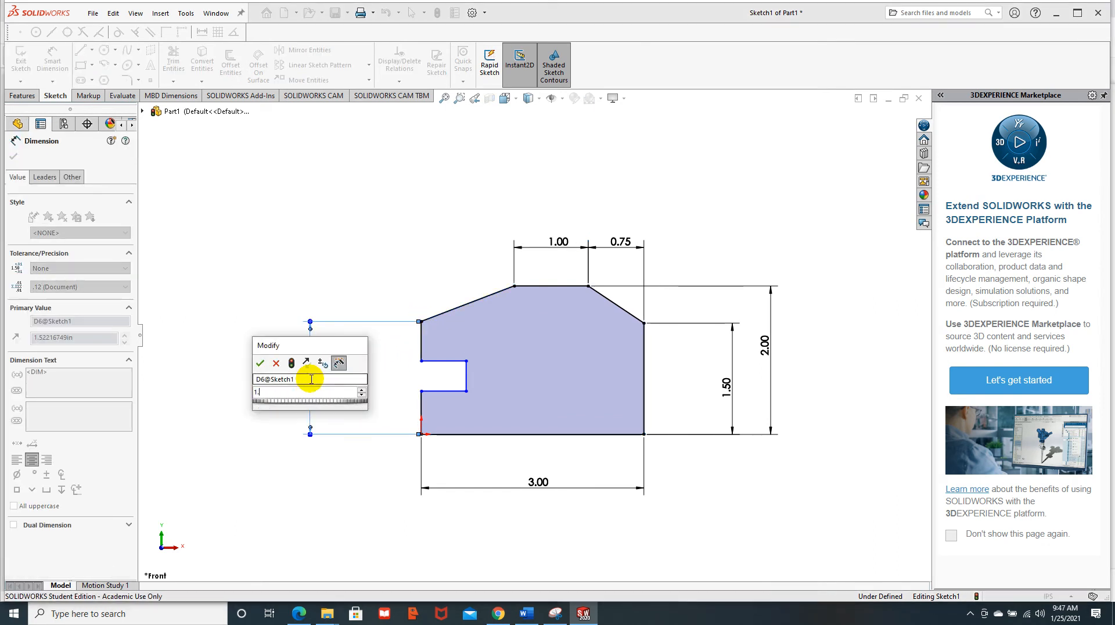
pyautogui.press('Return')
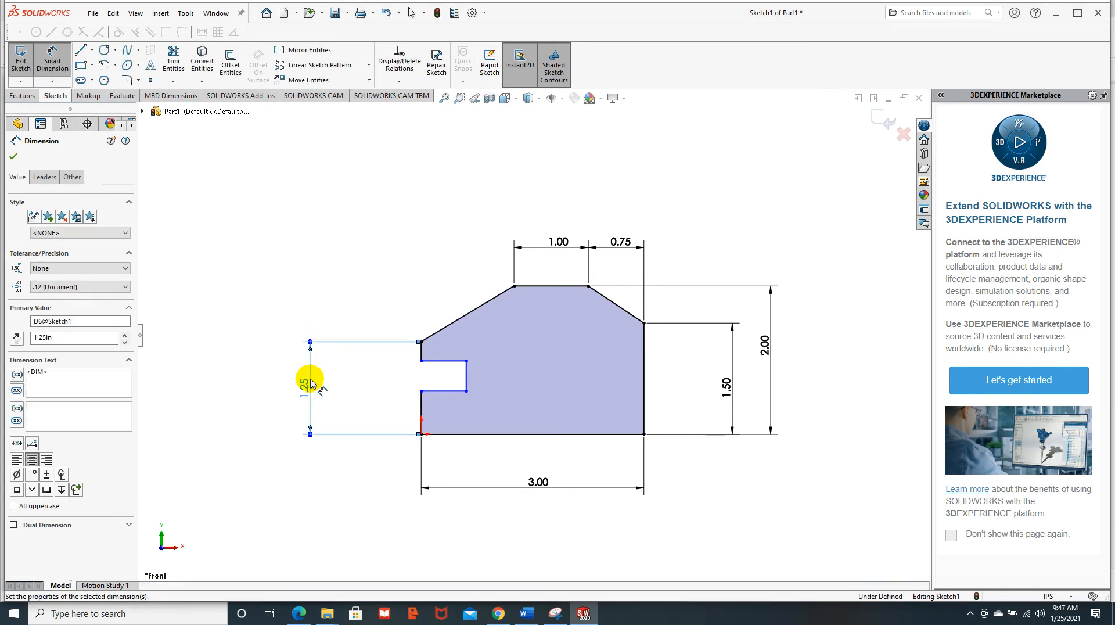
pyautogui.click(422, 418)
pyautogui.click(391, 414)
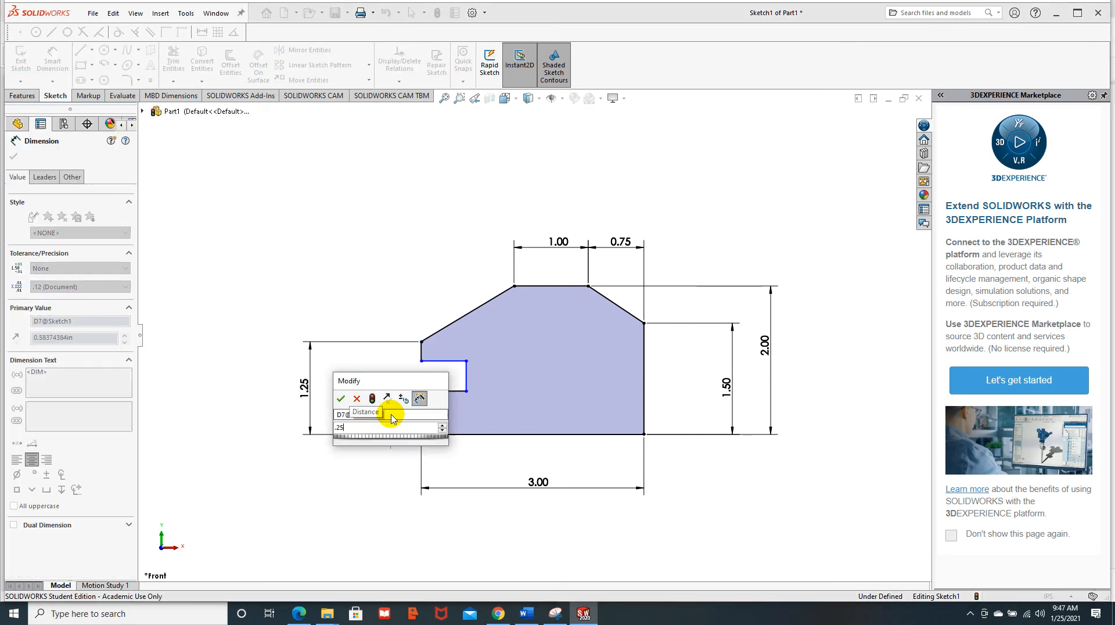
pyautogui.press('Return')
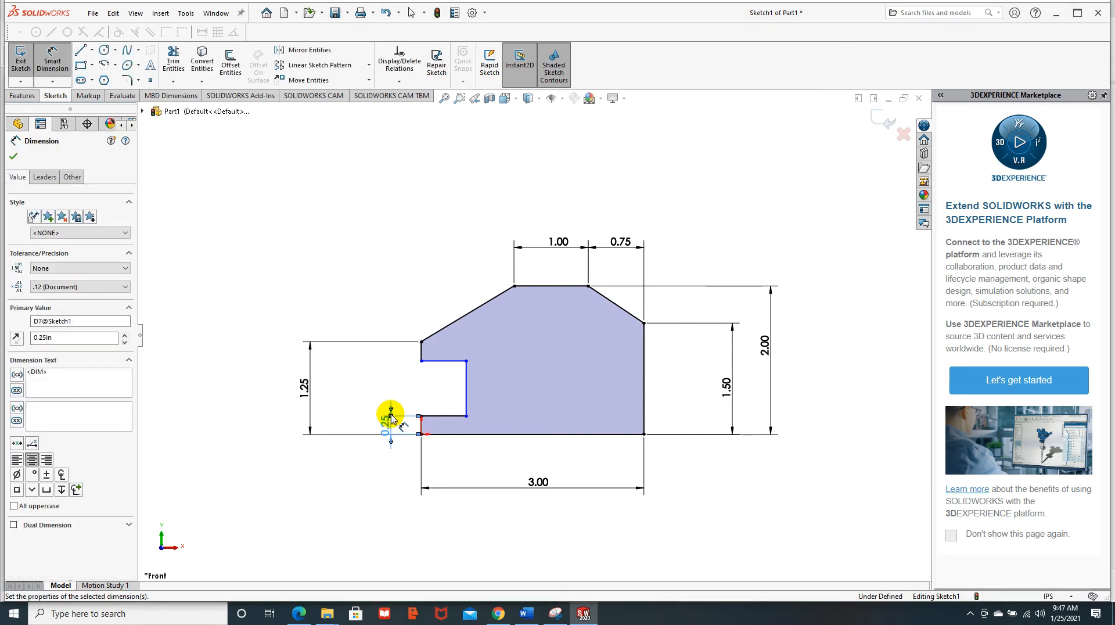
# - Dimension the notch with a depth of 0.75 in and a height of 0.5 in, and finish dimensioning
pyautogui.click(455, 416)
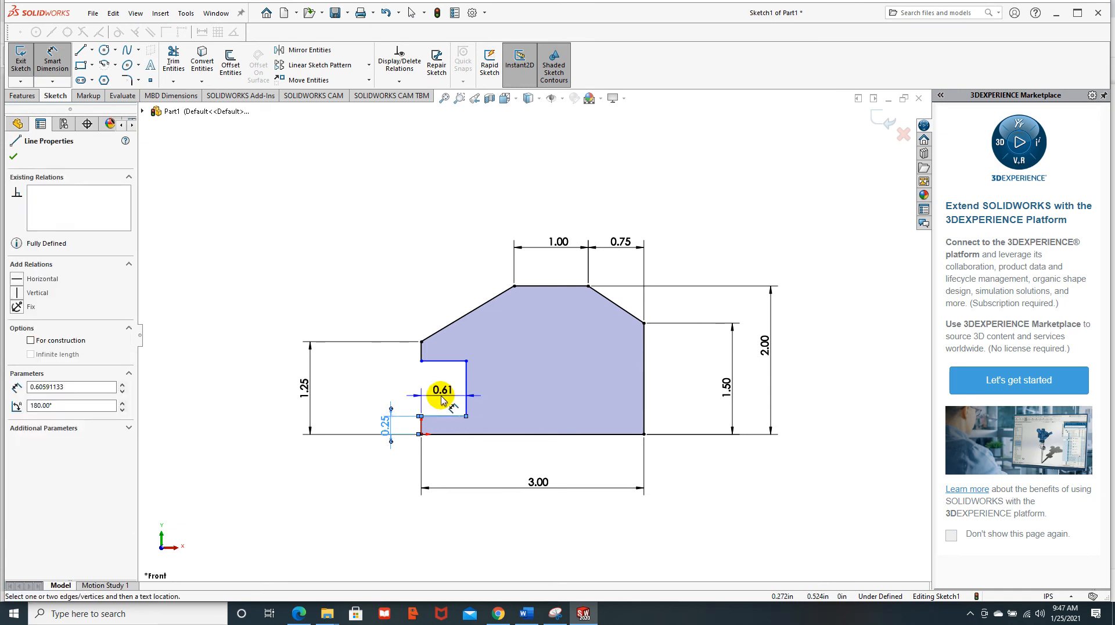
pyautogui.click(445, 406)
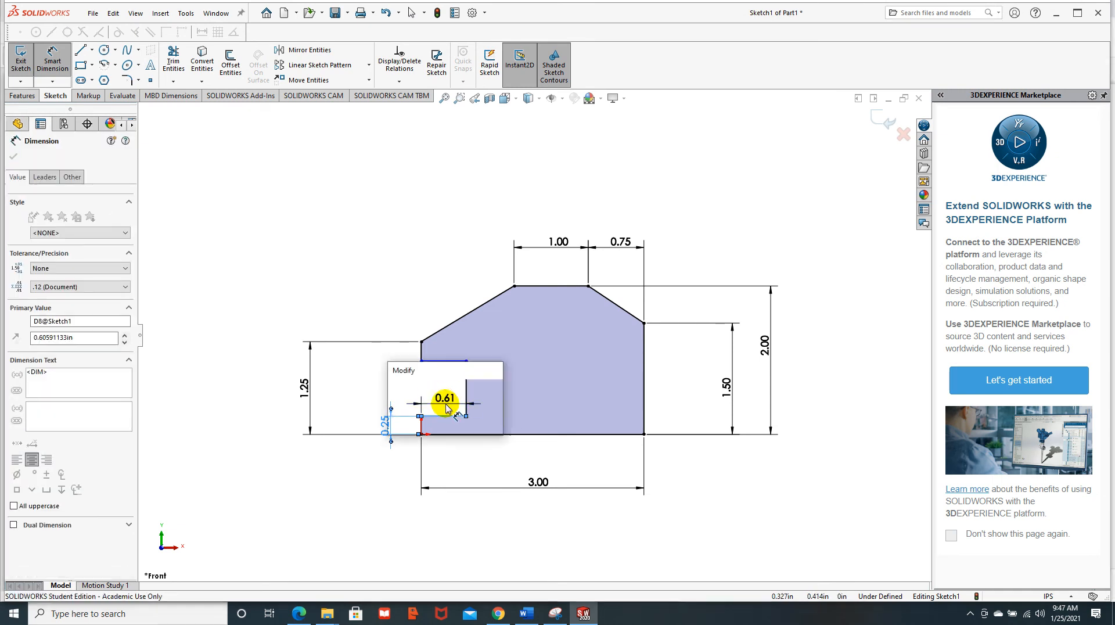
pyautogui.press('BackSpace')
pyautogui.write('0.75')
pyautogui.press('Return')
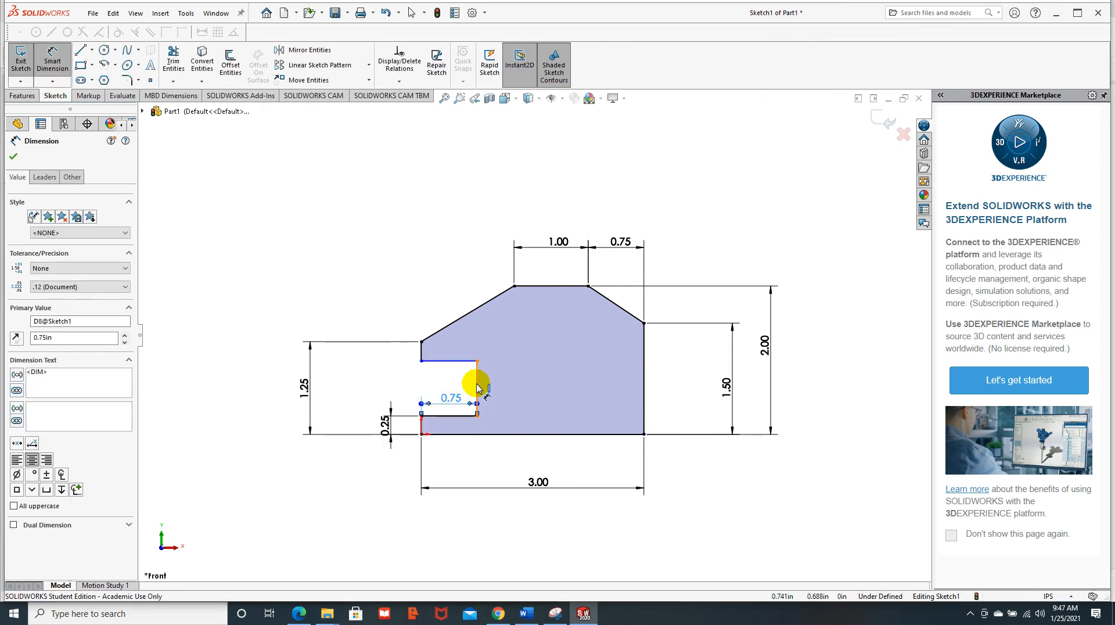
pyautogui.click(477, 388)
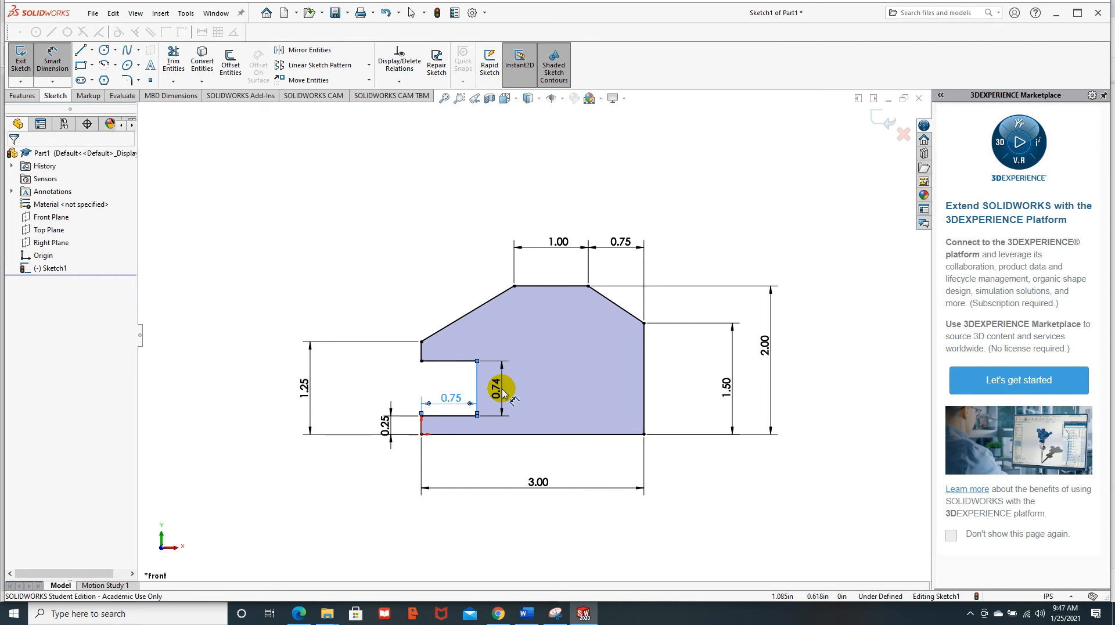
pyautogui.click(503, 393)
pyautogui.press('Return')
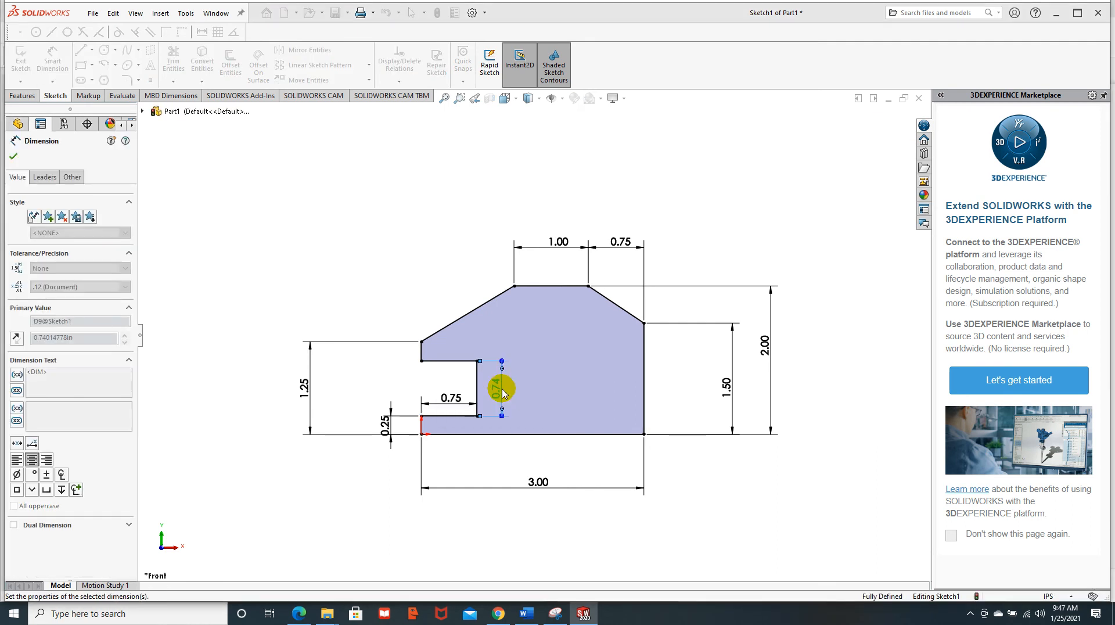
pyautogui.click(13, 159)
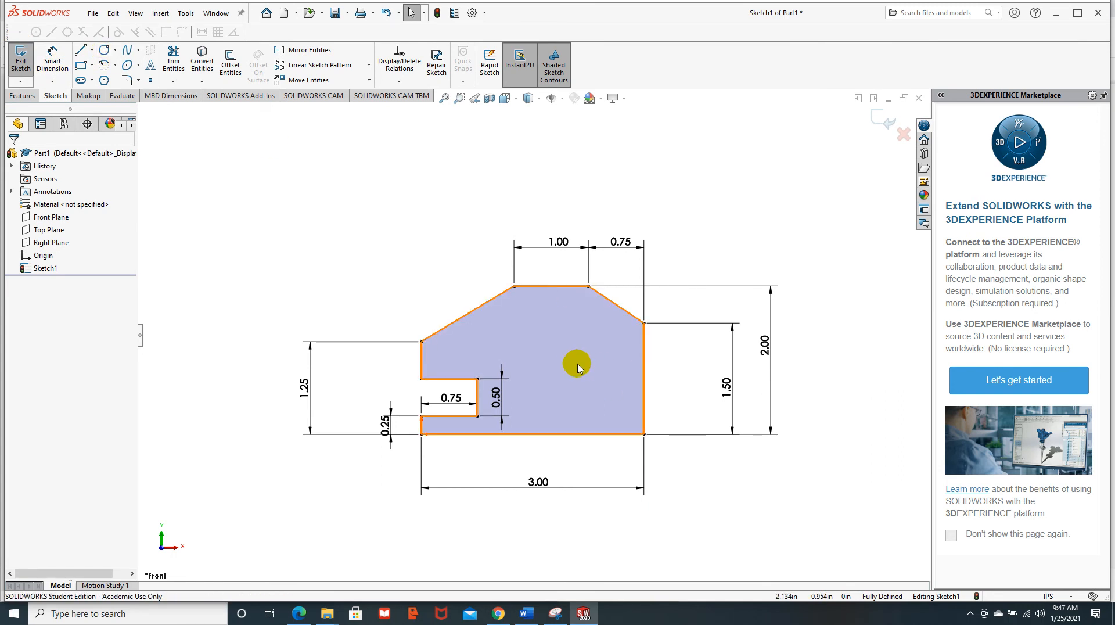
# - Sketch a circle of about 0.48 in radius inside the profile, about 0.91 in from the right side and 0.86 in above the base
pyautogui.click(610, 368)
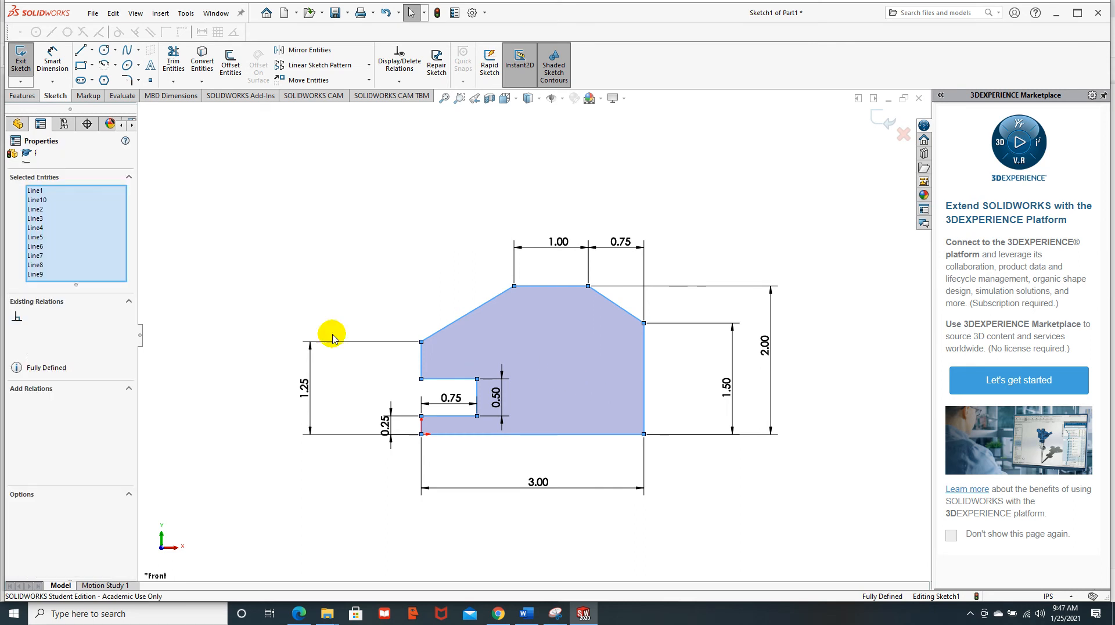
pyautogui.click(103, 51)
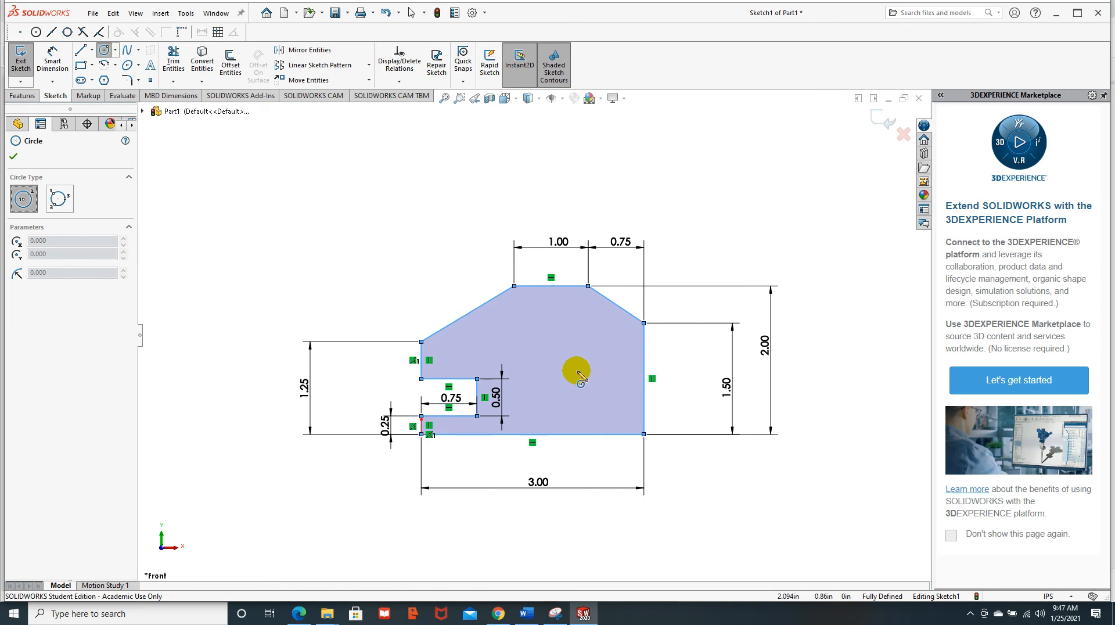
pyautogui.moveTo(581, 379); pyautogui.dragTo(615, 377)
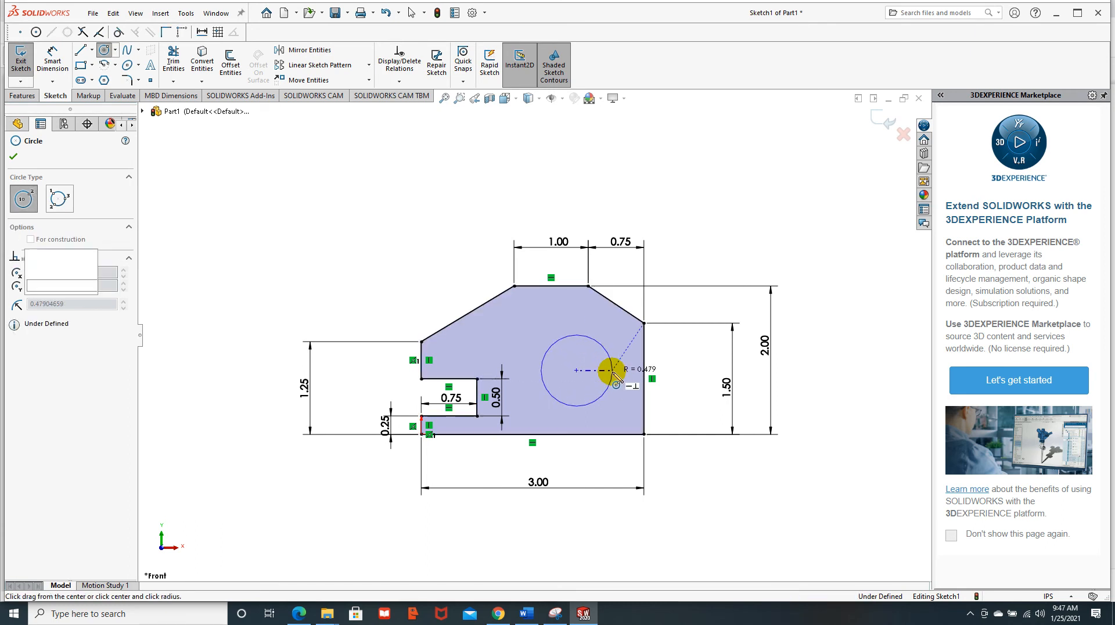
# - Dimension the horizontal distance from the circle's center to the profile's right vertical side and set it to 1 in
pyautogui.click(50, 58)
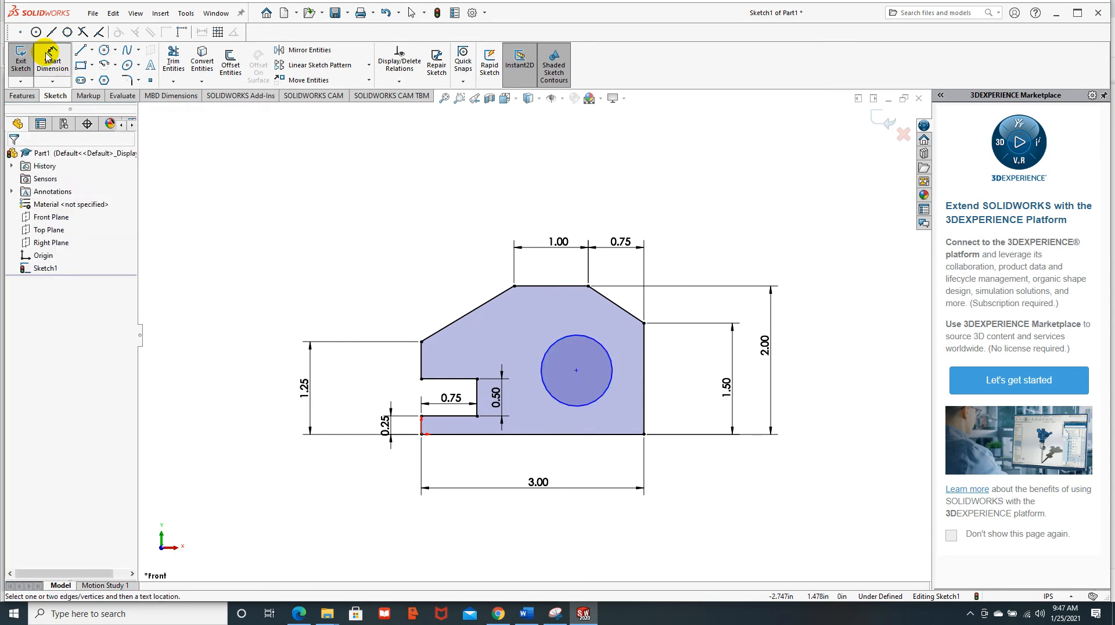
pyautogui.click(644, 407)
pyautogui.click(577, 371)
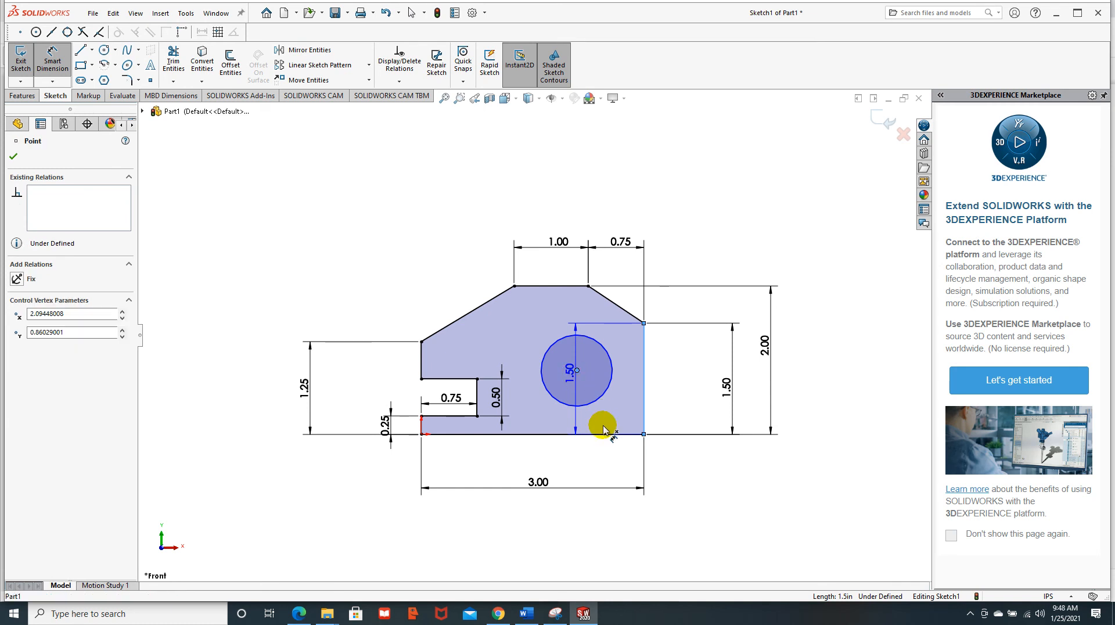
pyautogui.click(609, 461)
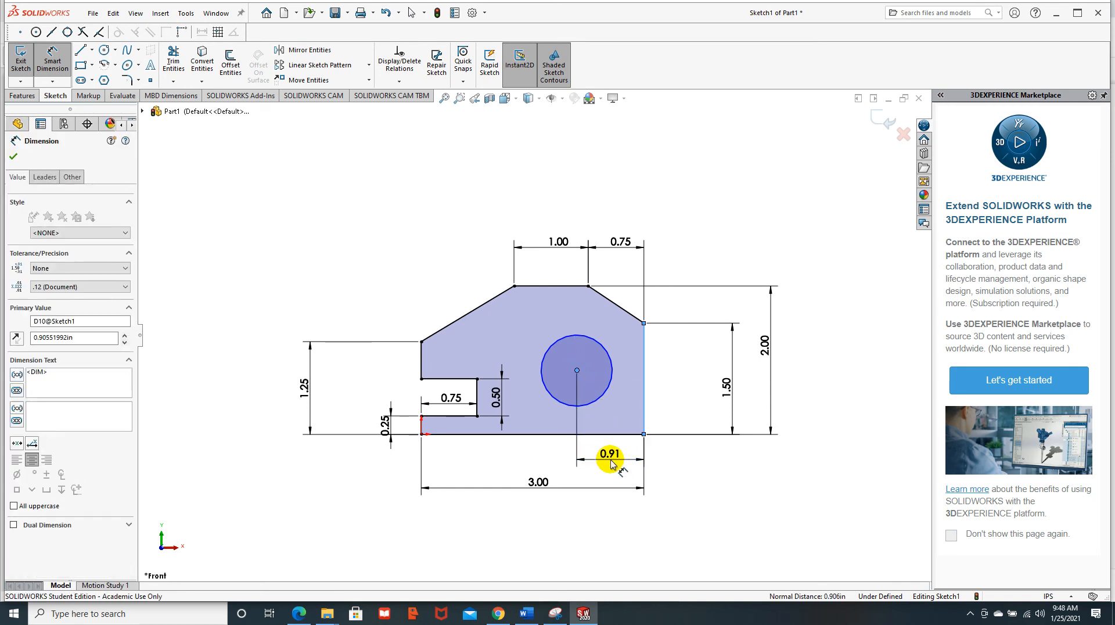
pyautogui.write('1')
pyautogui.press('Return')
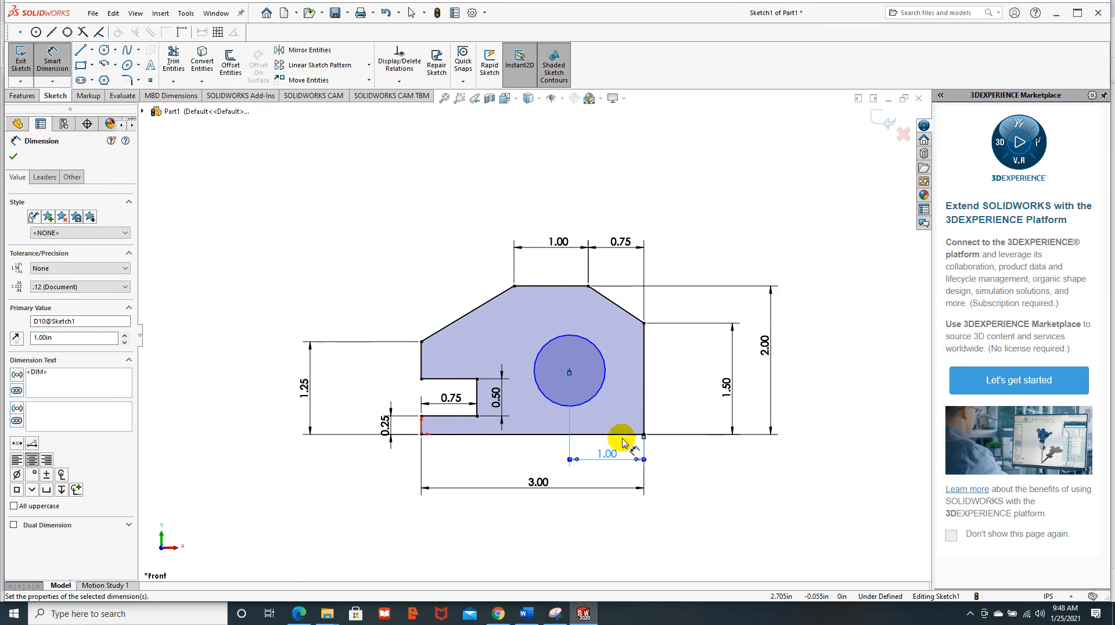
# - Dimension the vertical distance from the profile's base line to the circle's center and set it to 1 in
pyautogui.click(626, 439)
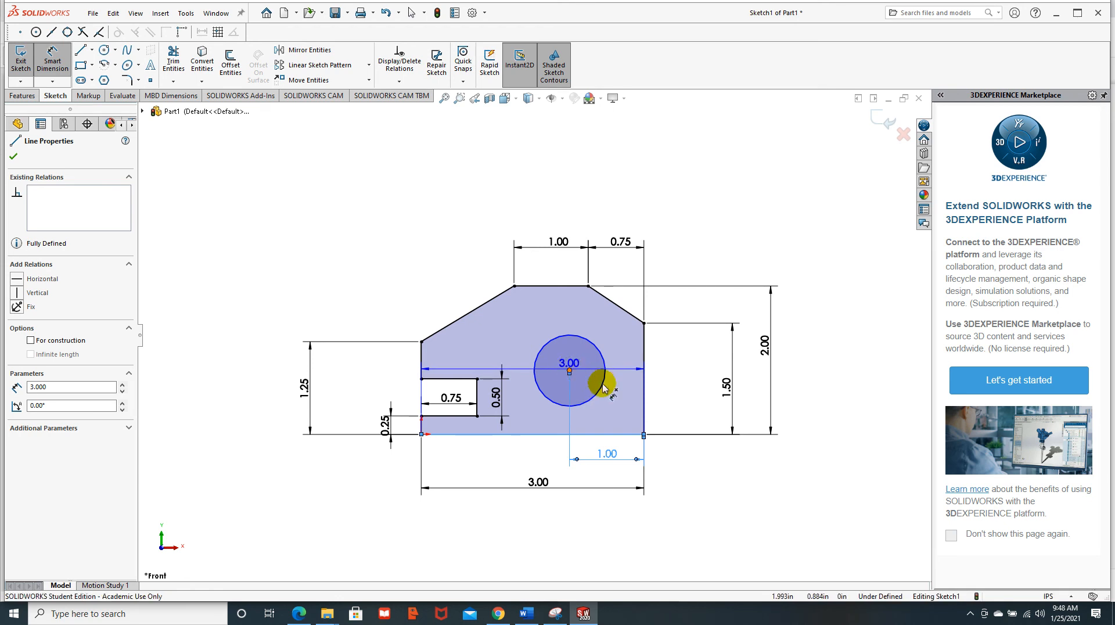
pyautogui.click(583, 376)
pyautogui.click(670, 406)
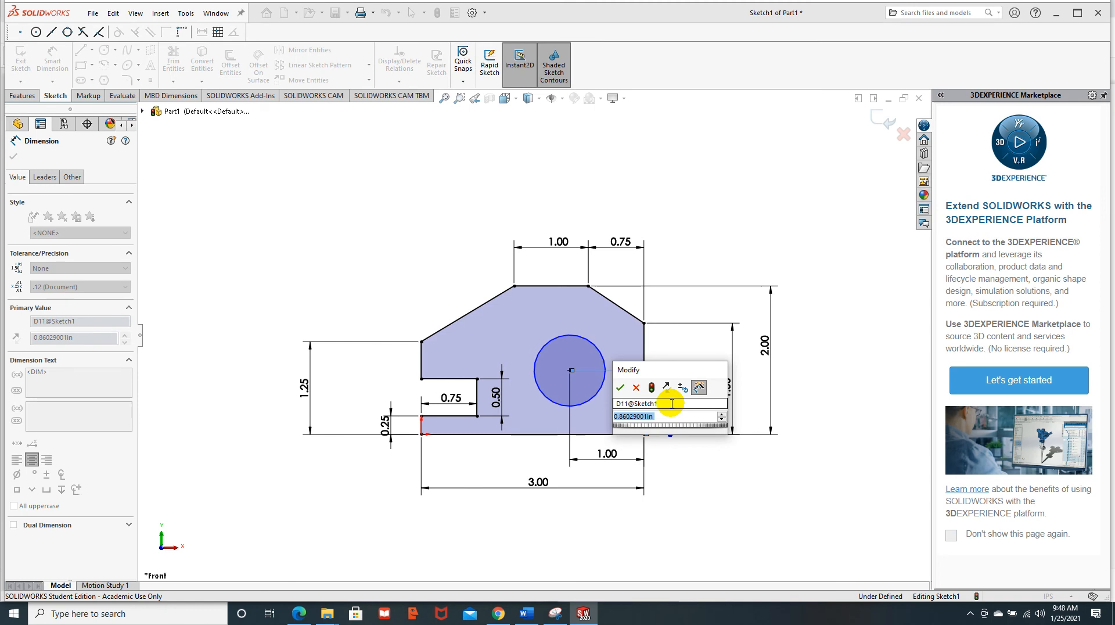
pyautogui.press('Return')
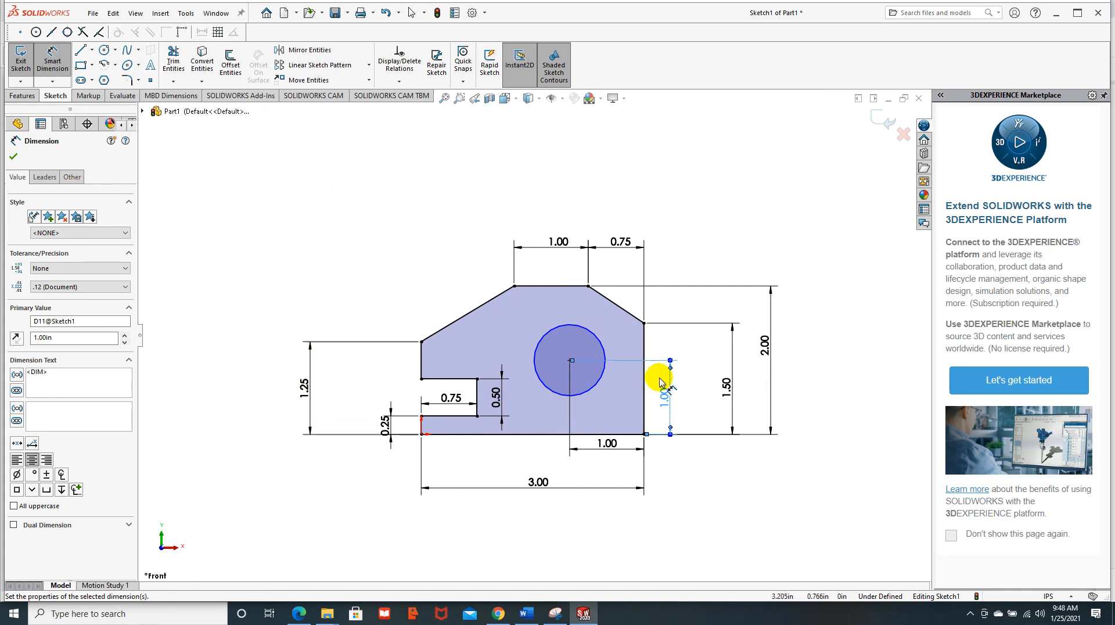
# - Dimension the circle's diameter, set it to 1 in, and finish dimensioning
pyautogui.click(535, 339)
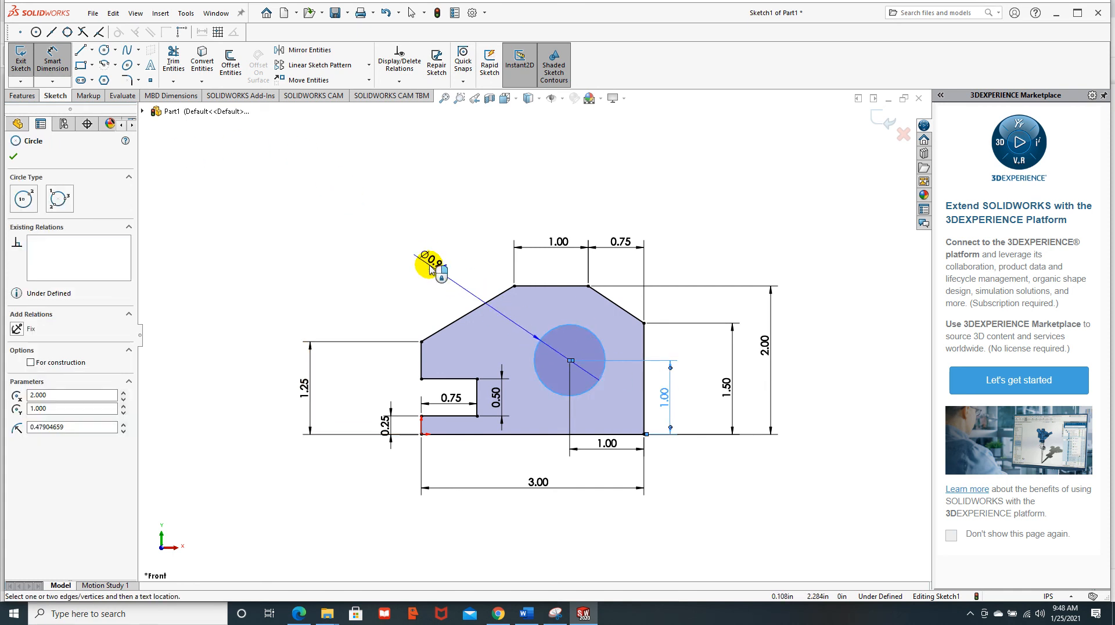
pyautogui.click(430, 267)
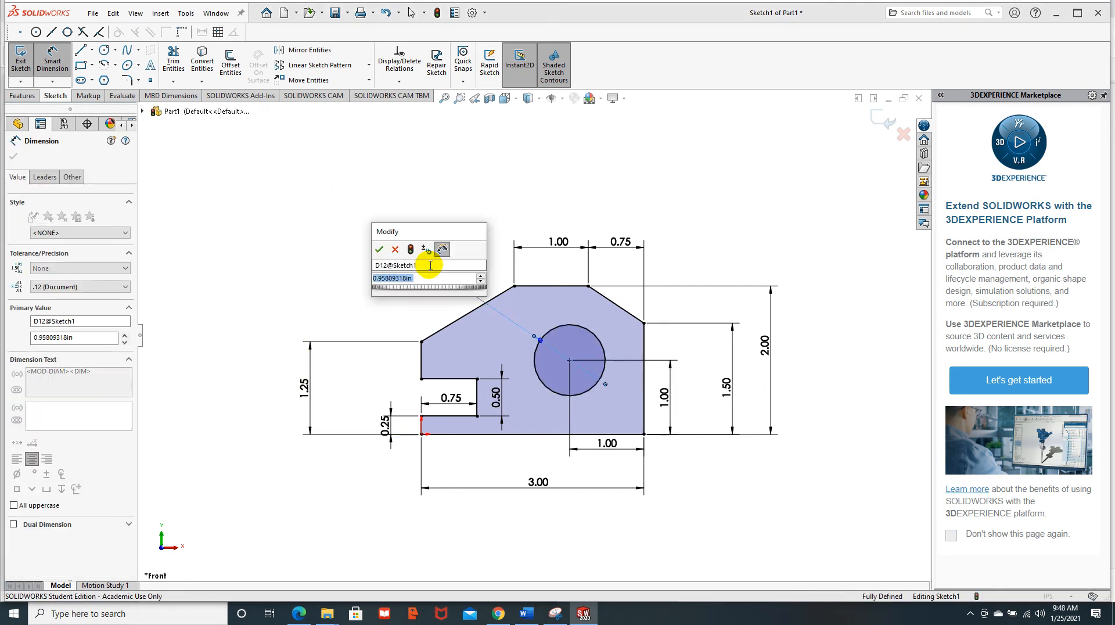
pyautogui.write('1')
pyautogui.press('Return')
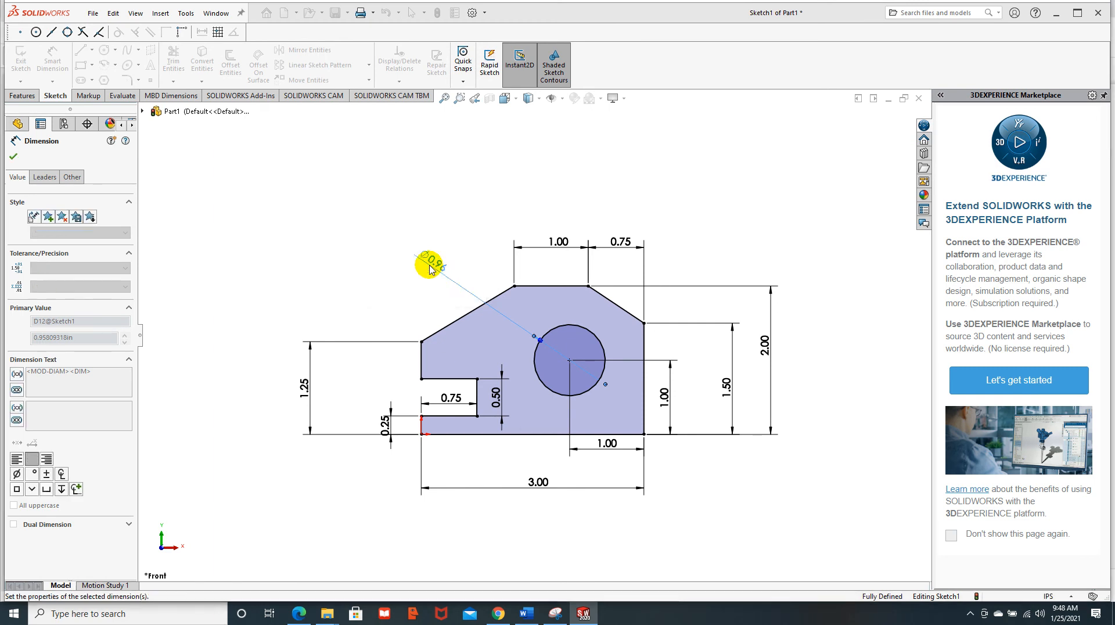
pyautogui.click(14, 157)
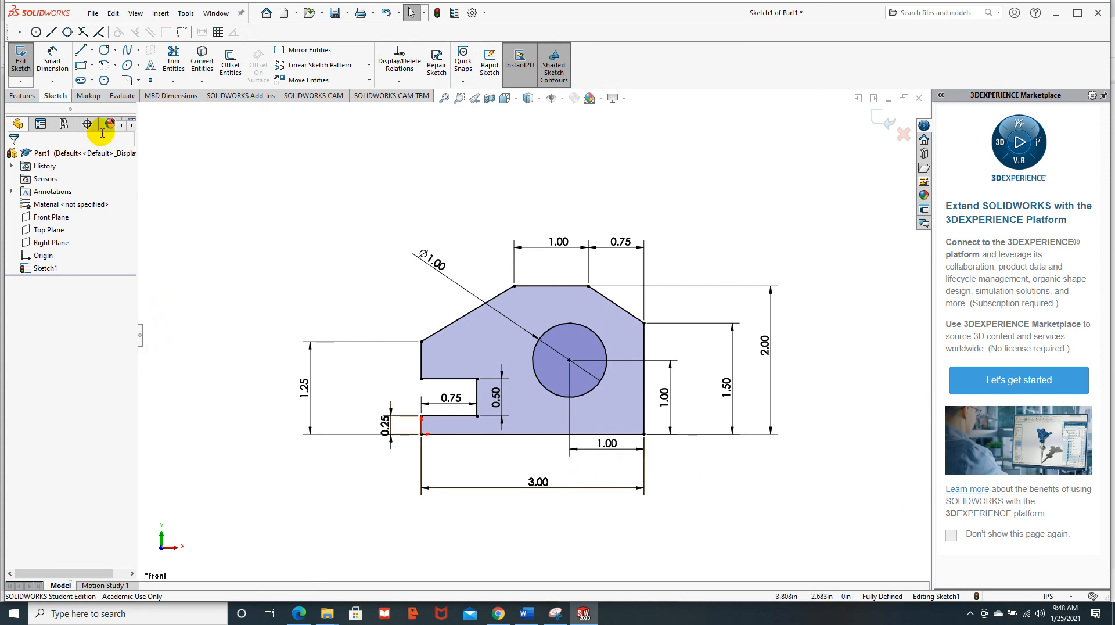
# - Extrude the profile sketch as a boss with a blind depth of 0.5 in in the reversed direction
pyautogui.click(22, 96)
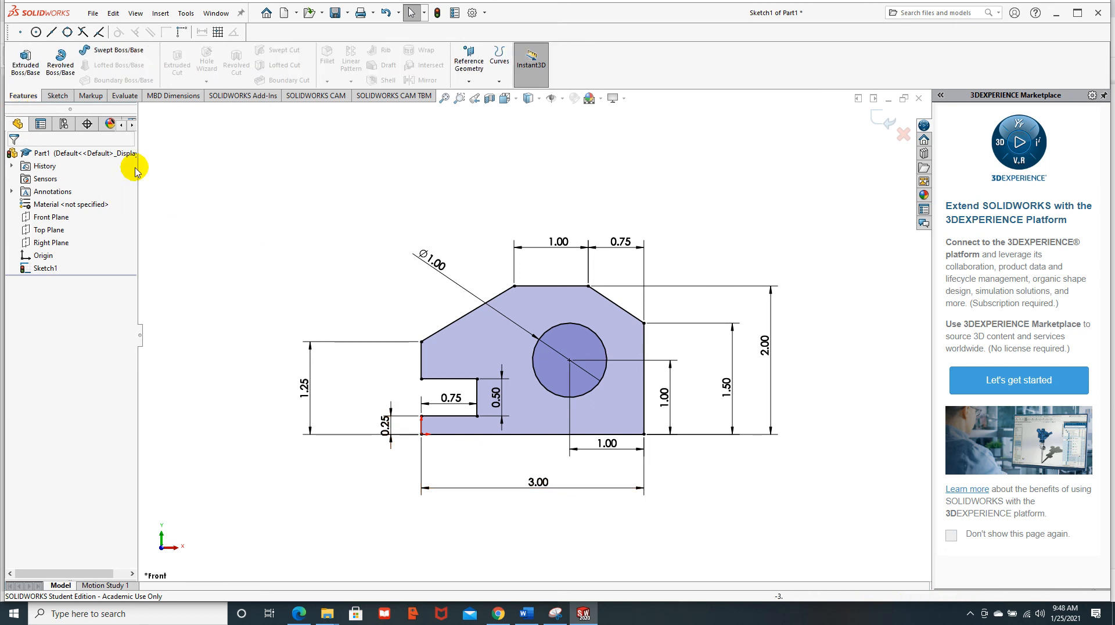
pyautogui.click(25, 61)
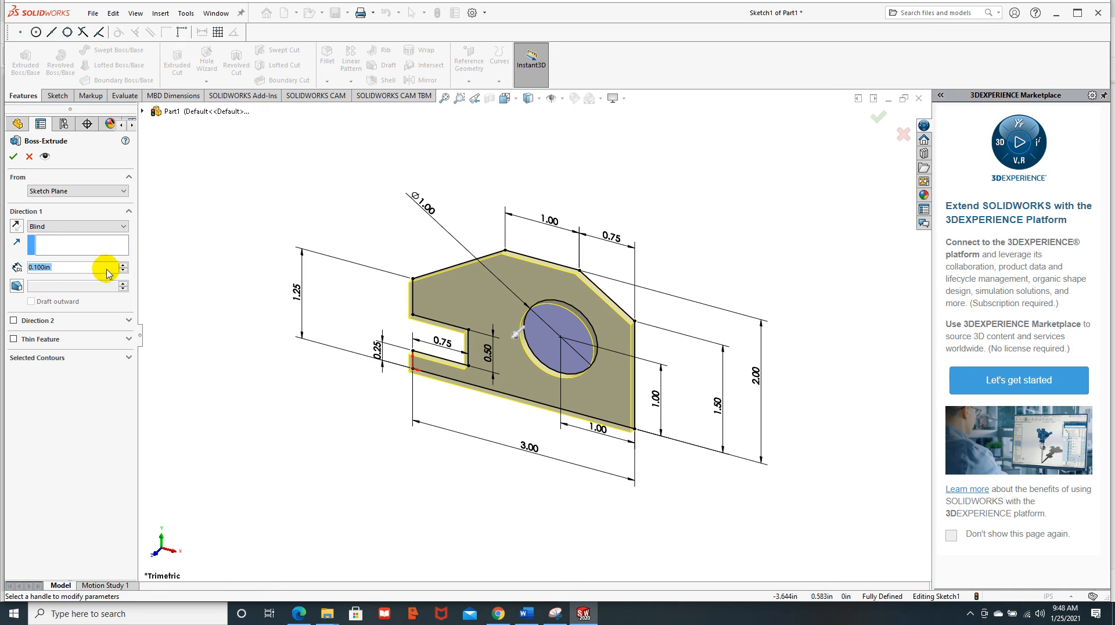
pyautogui.moveTo(104, 268); pyautogui.dragTo(2, 264)
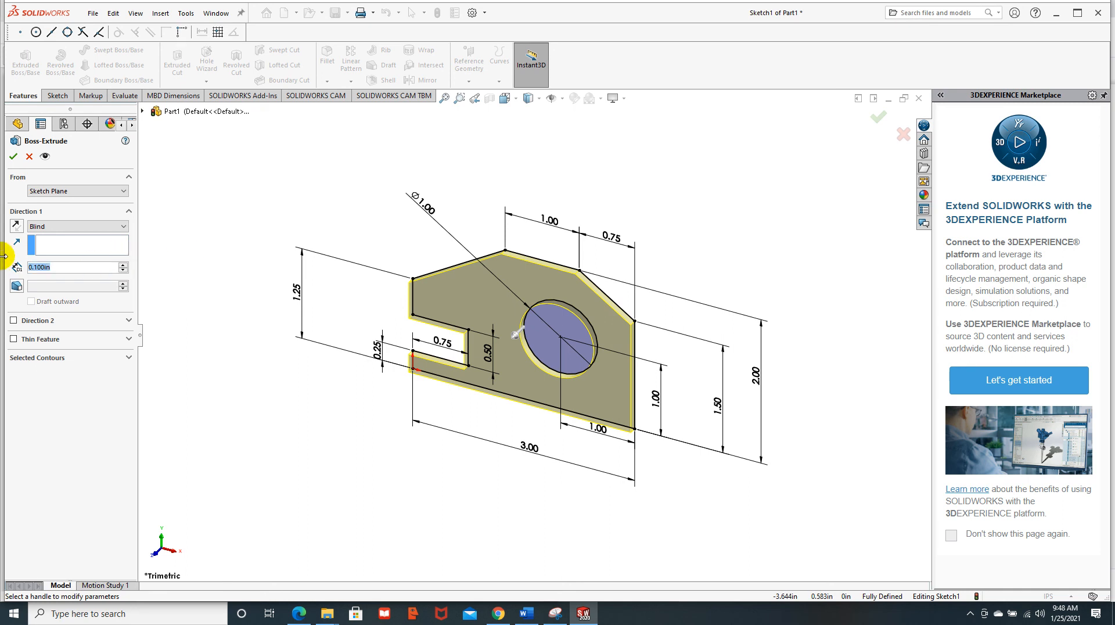
pyautogui.write('.5')
pyautogui.press('Return')
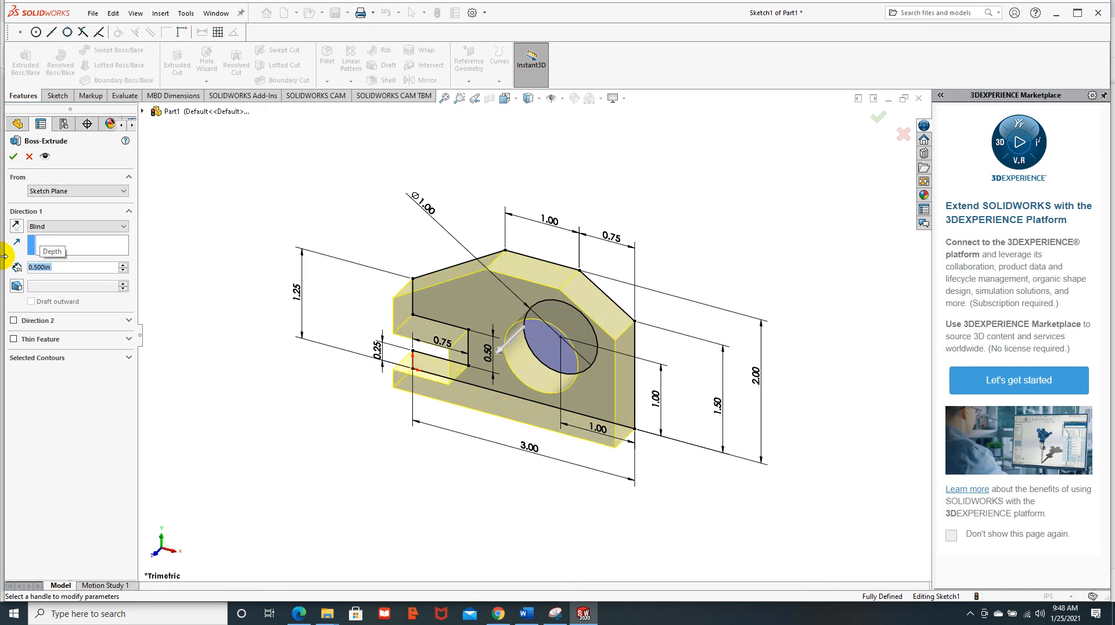
pyautogui.click(15, 226)
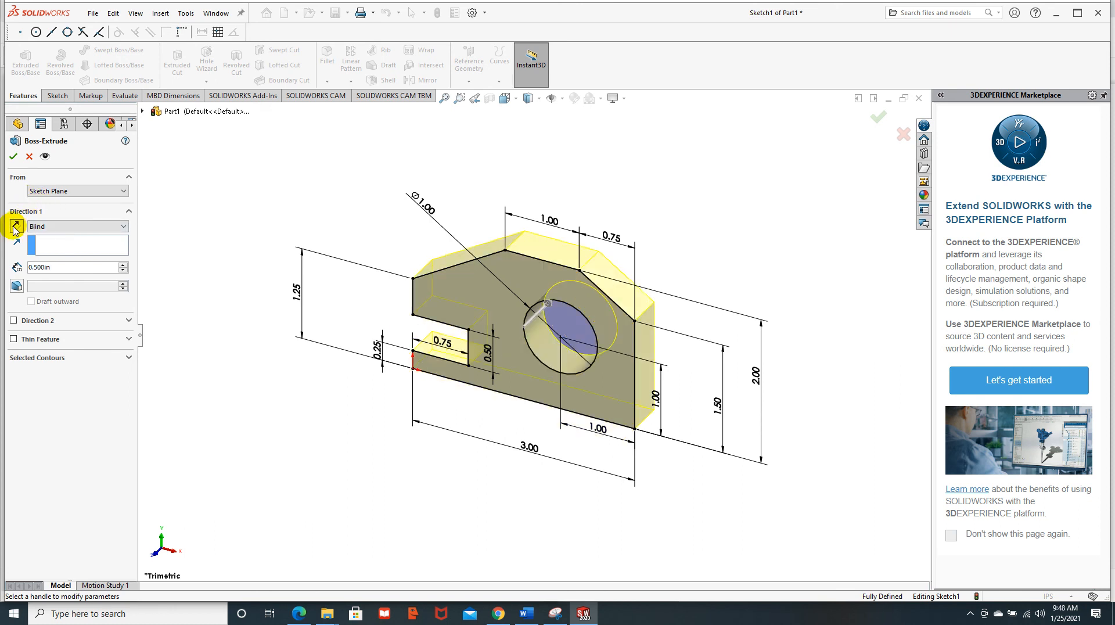
pyautogui.click(12, 159)
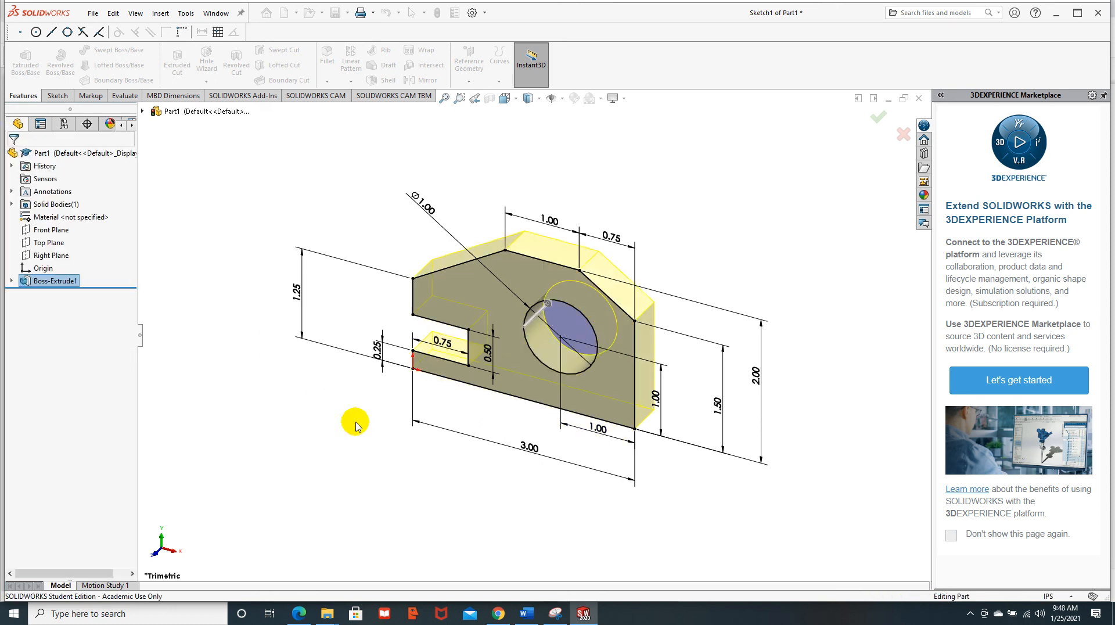
pyautogui.moveTo(355, 426); pyautogui.dragTo(360, 393, button='middle')
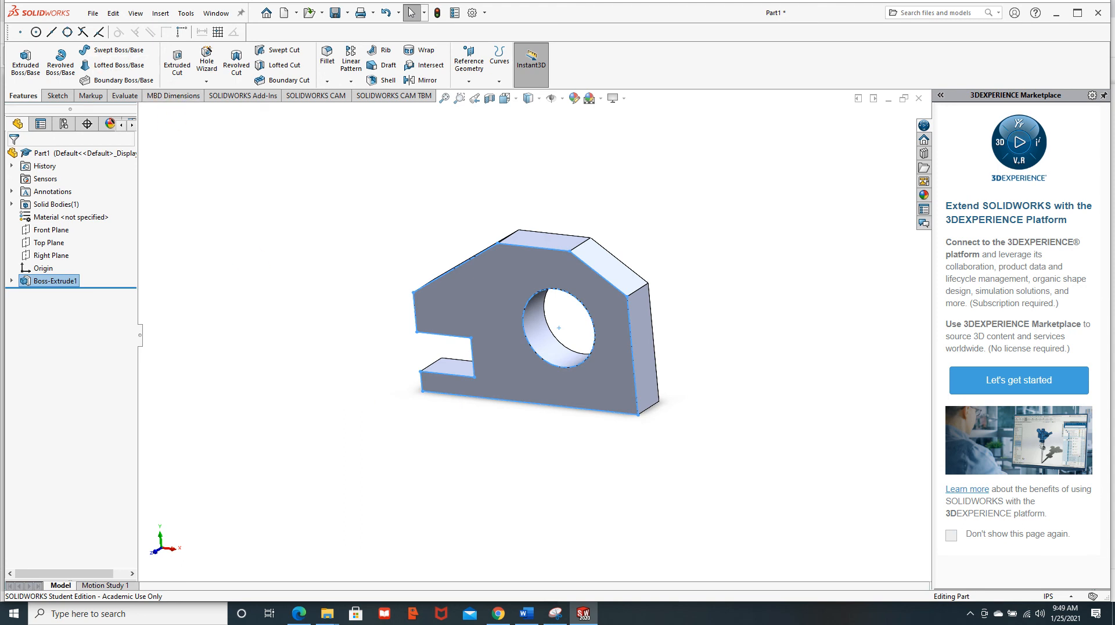
# - Start saving the part under a new name and browse to Desktop > 2021 > CAD-230
pyautogui.click(94, 14)
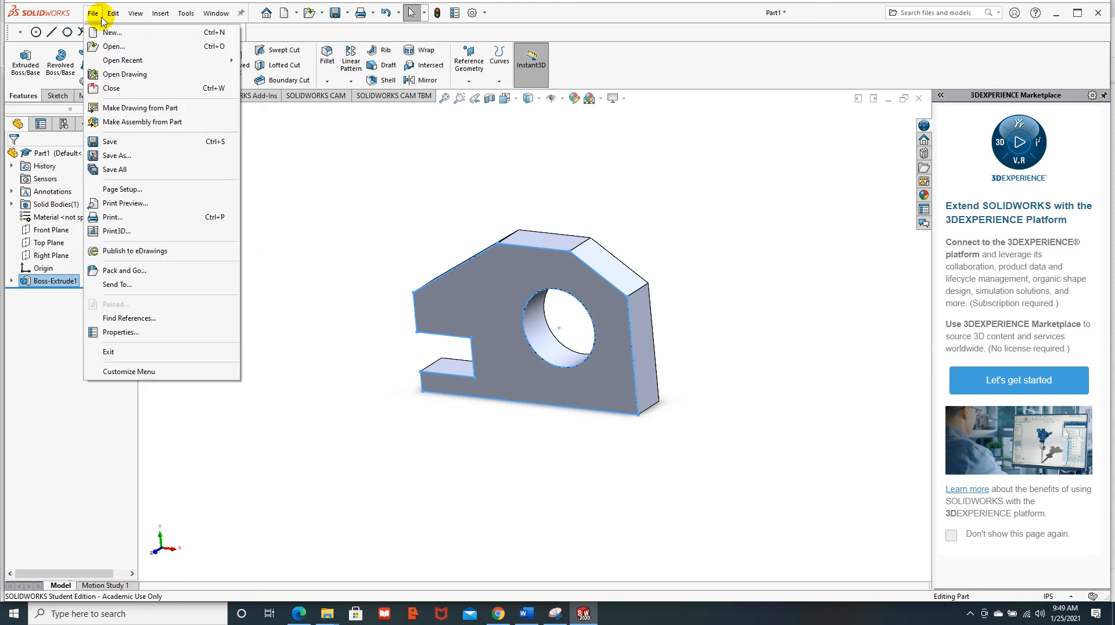
pyautogui.click(104, 156)
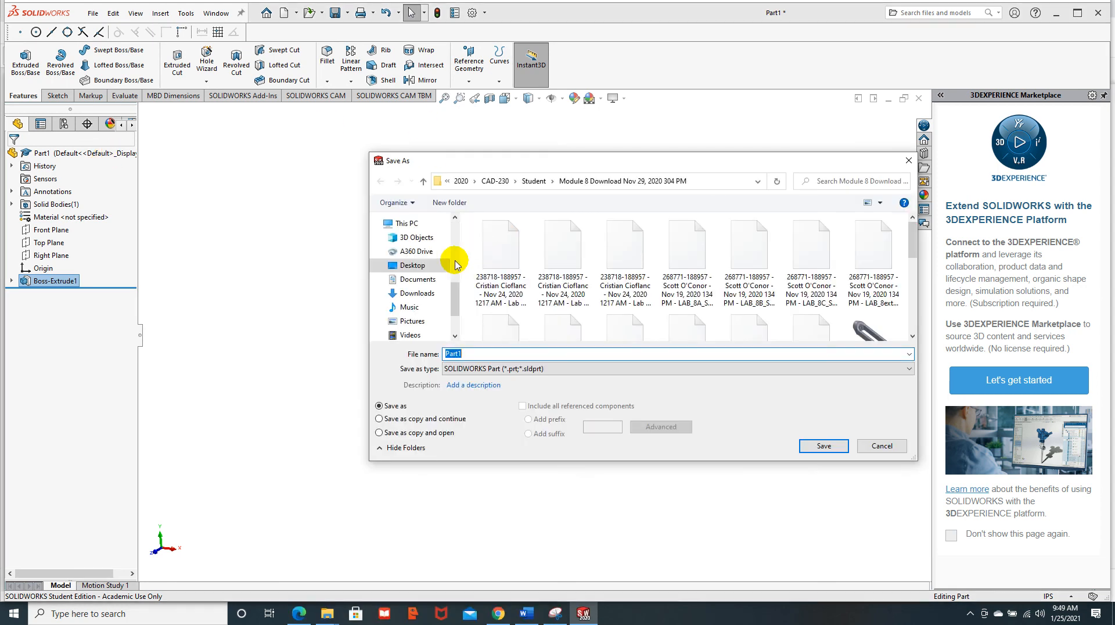
pyautogui.click(424, 225)
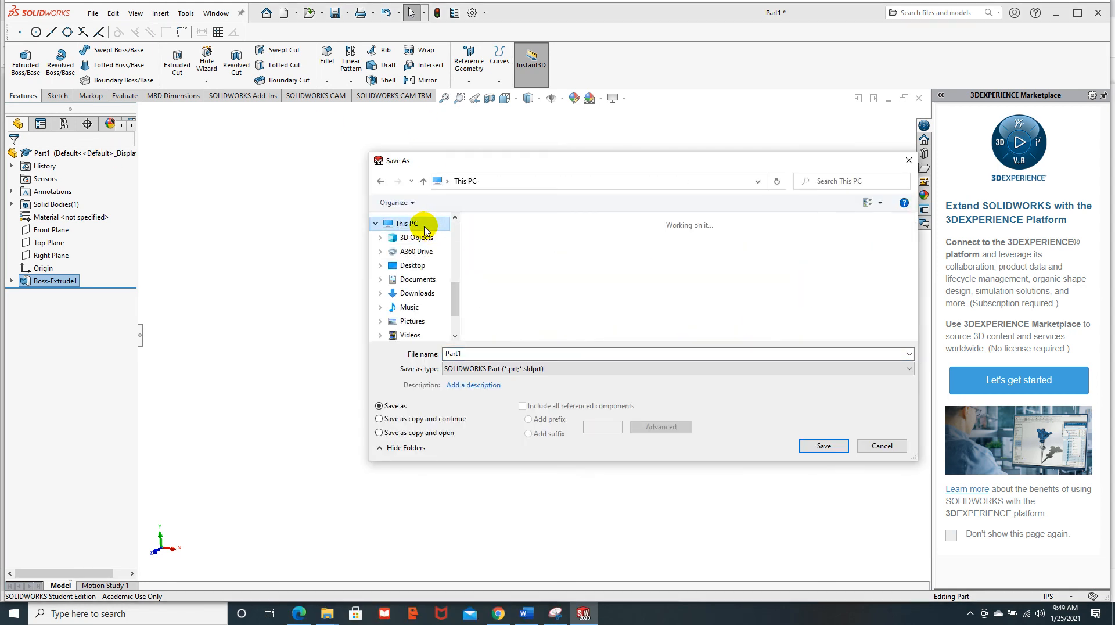
pyautogui.doubleClick(663, 243)
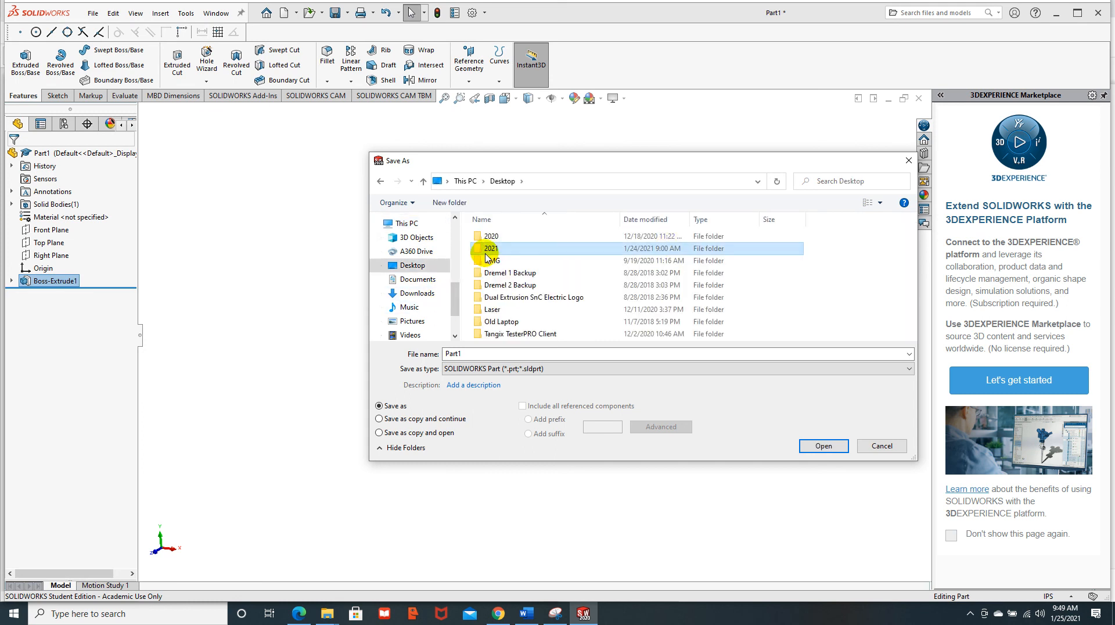
pyautogui.doubleClick(486, 253)
pyautogui.doubleClick(509, 261)
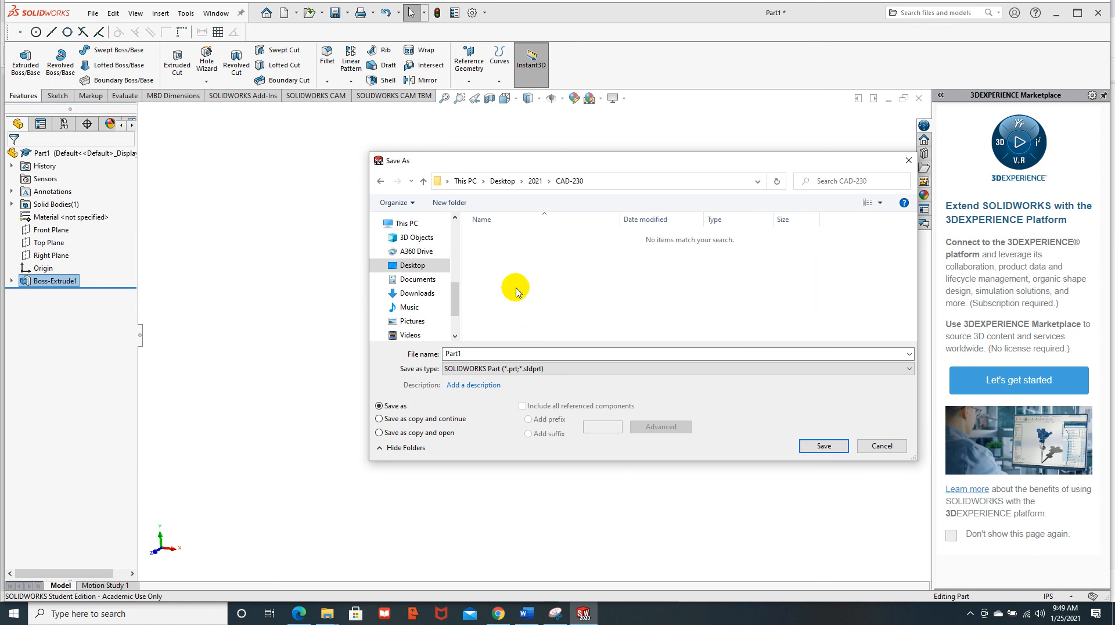
# - Create a new folder named 2 inside the CAD-230 folder
pyautogui.rightClick(515, 290)
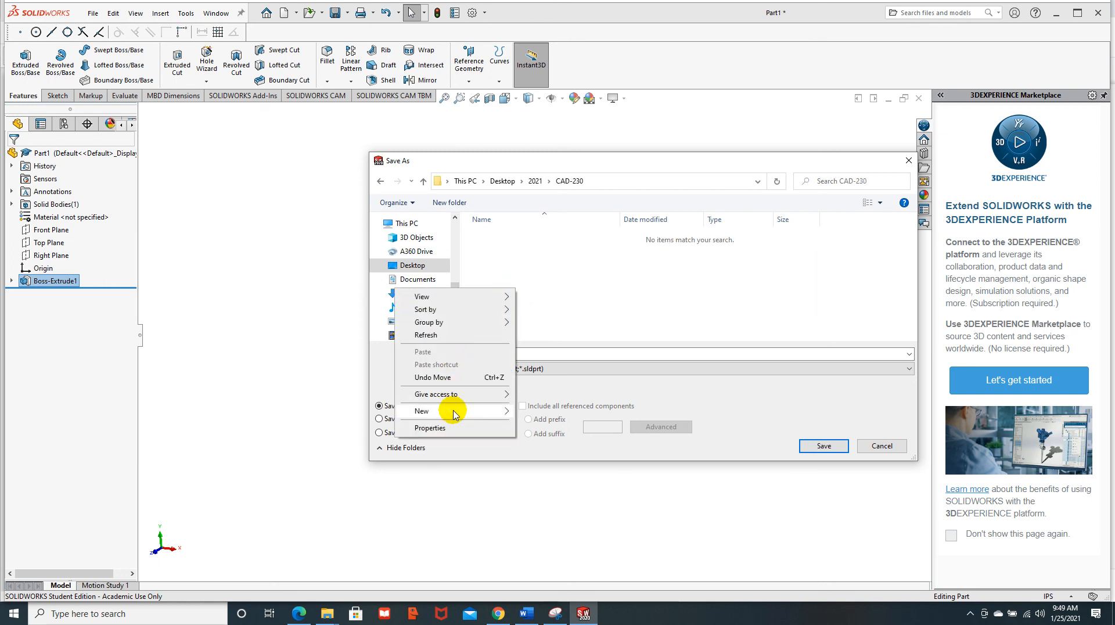
pyautogui.moveTo(455, 412)
pyautogui.click(535, 411)
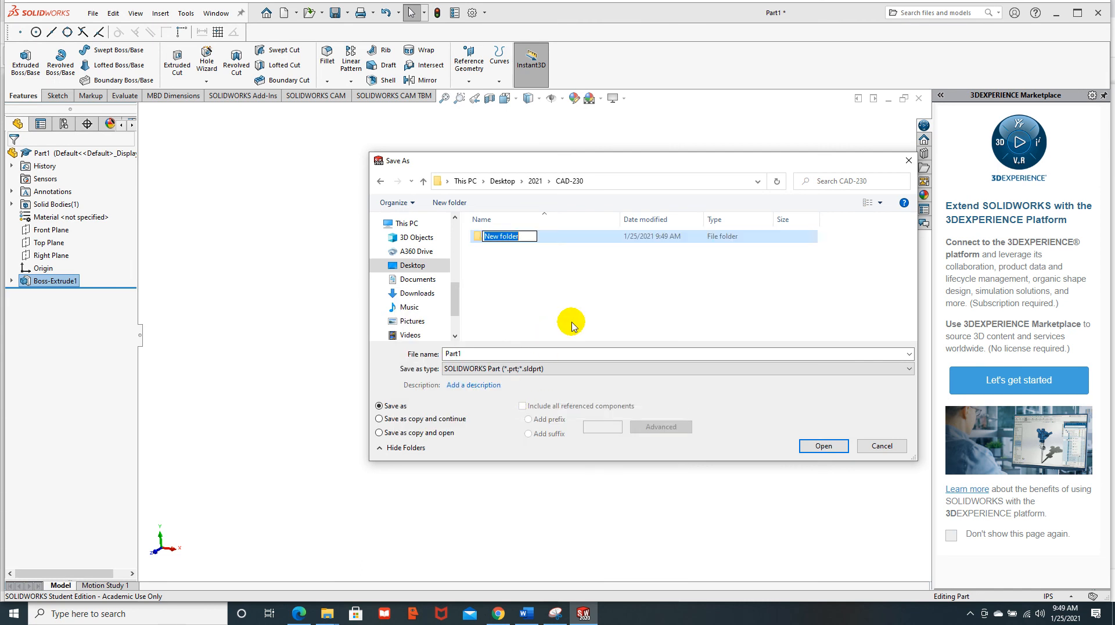
pyautogui.press('Return')
# - Save the part in folder 2 as JC-Exercise 1 in the SOLIDWORKS Part format
pyautogui.doubleClick(470, 234)
pyautogui.doubleClick(499, 356)
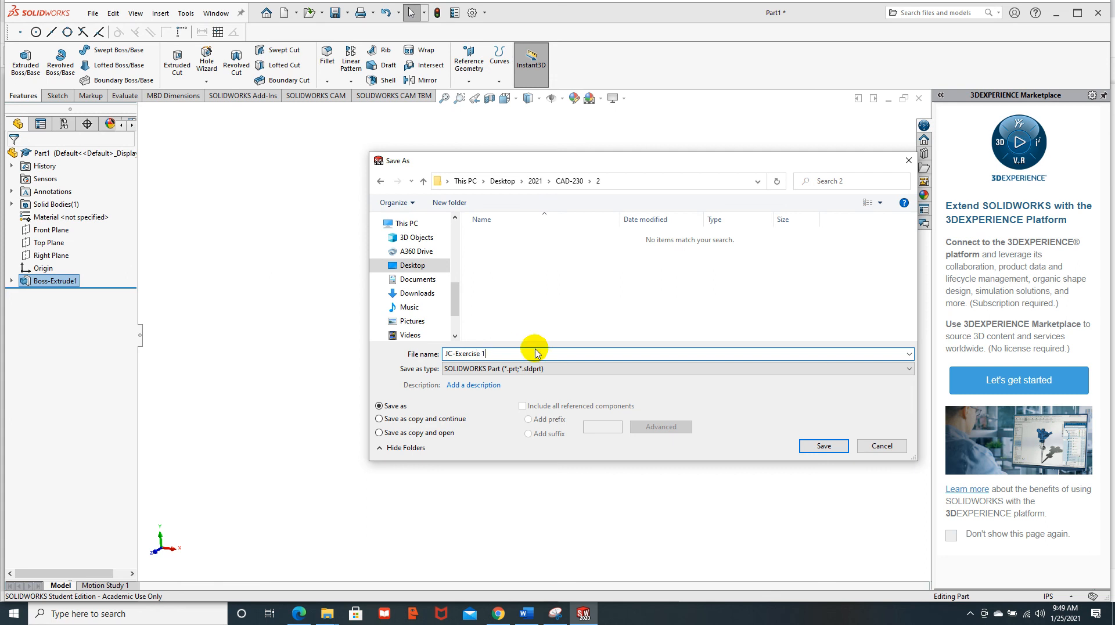
pyautogui.click(835, 447)
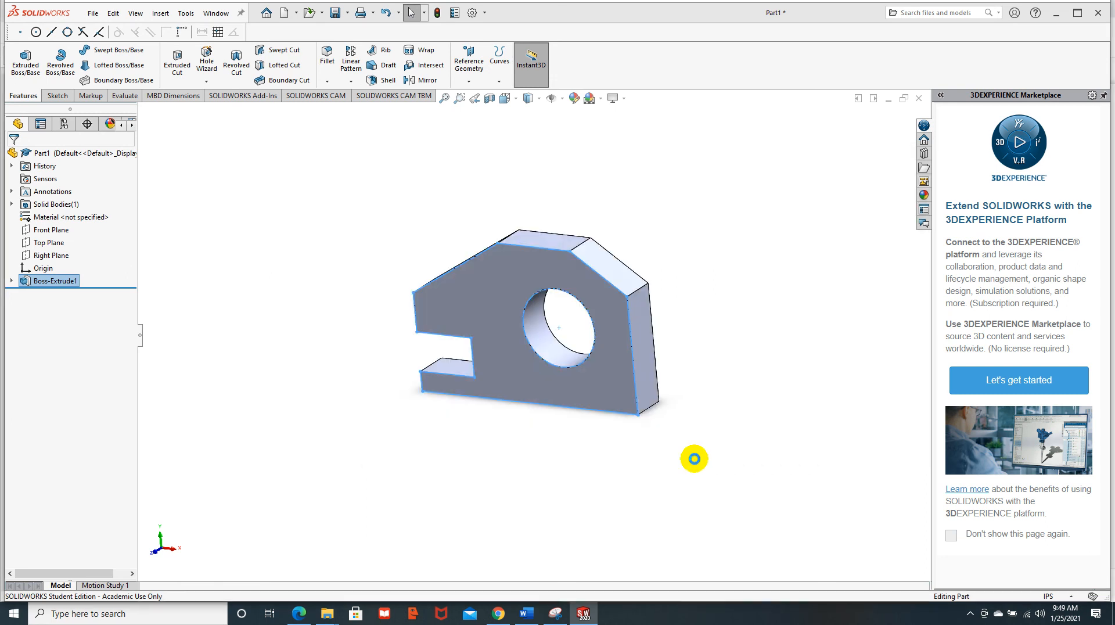